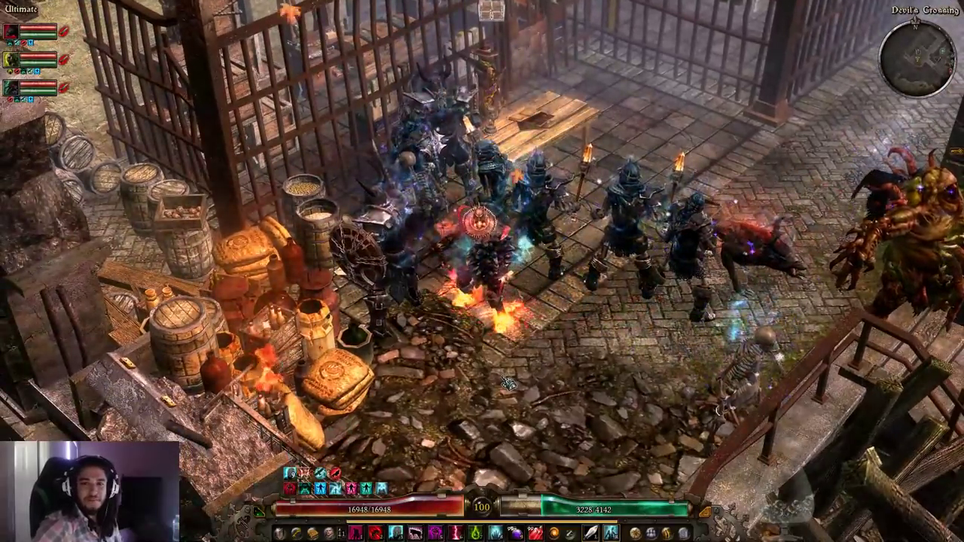
left_click(704, 139)
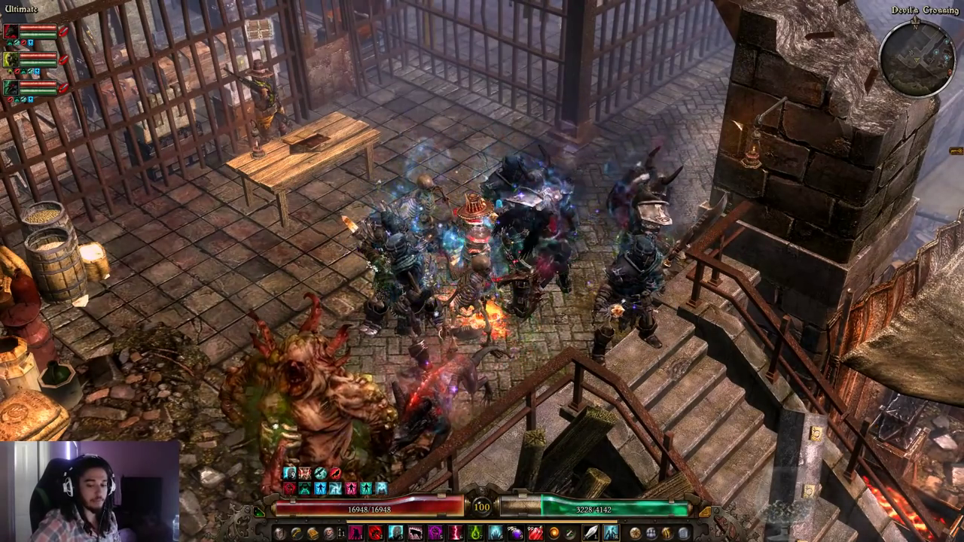
- Switch from the game to the Grim Dawn Build Calculator in the browser and open its class selection window
key("alt+Tab")
left_click_drag(444, 301, 248, 2)
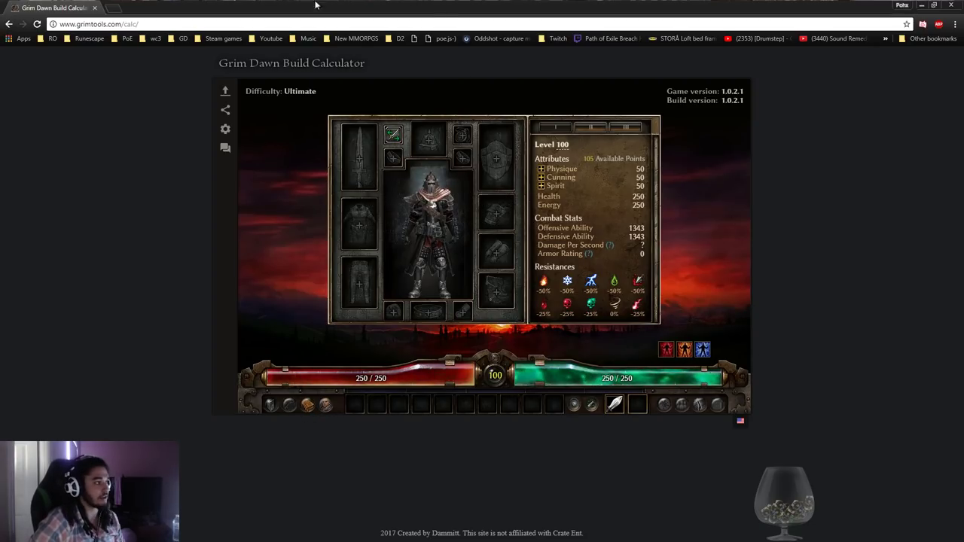
left_click(98, 23)
left_click(113, 196)
left_click(308, 406)
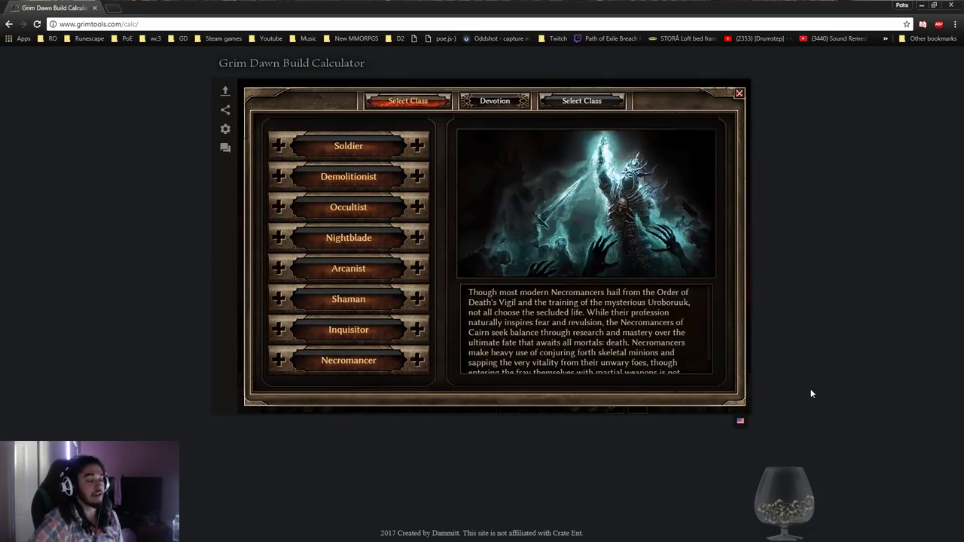
left_click(361, 332)
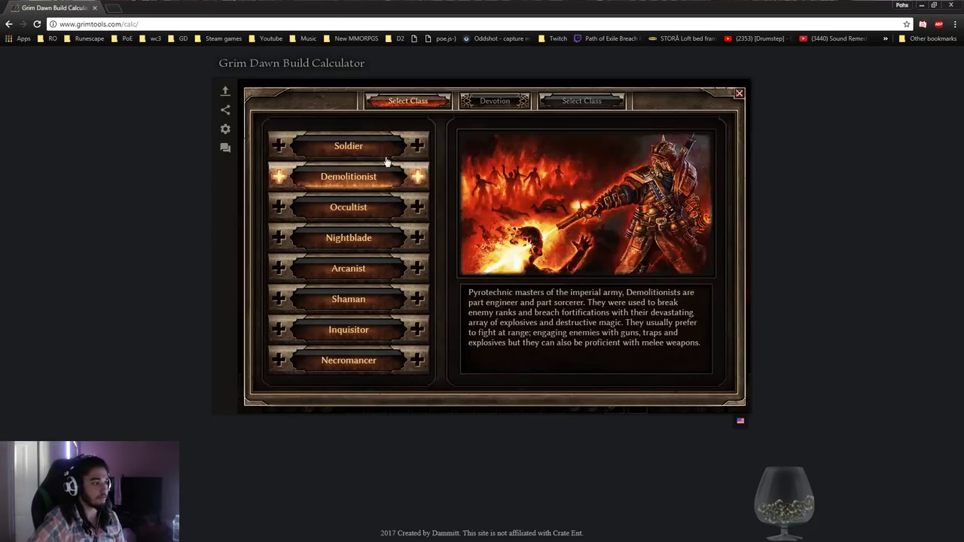
left_click(379, 146)
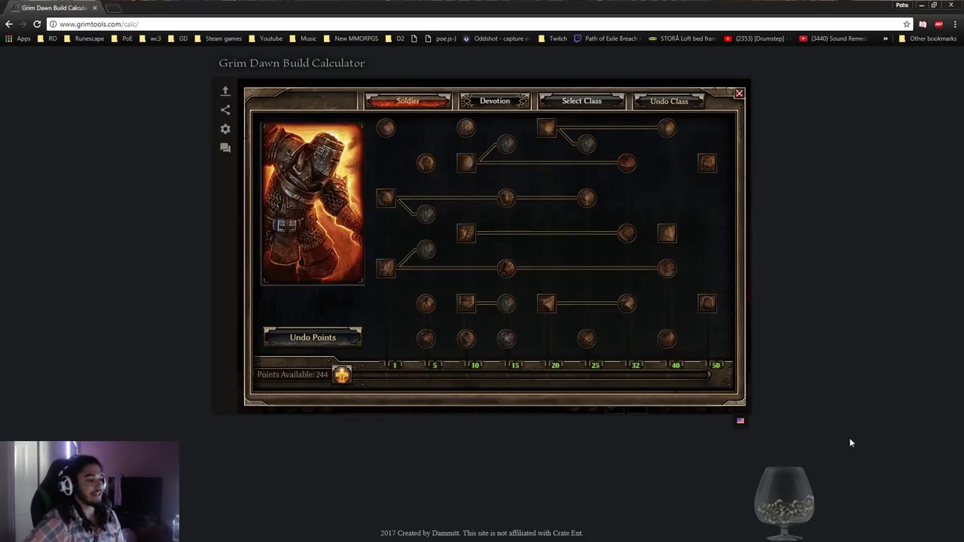
mouse_move(380, 275)
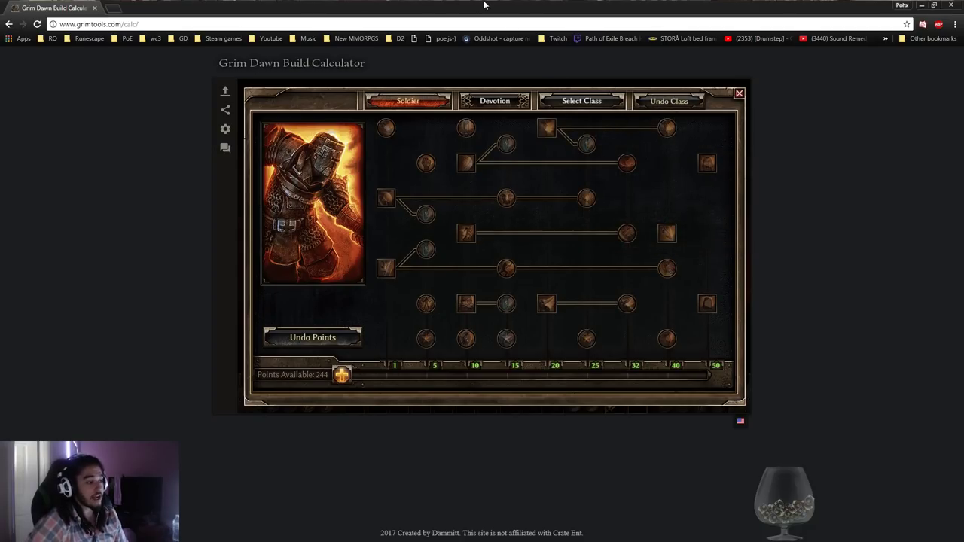
left_click(687, 101)
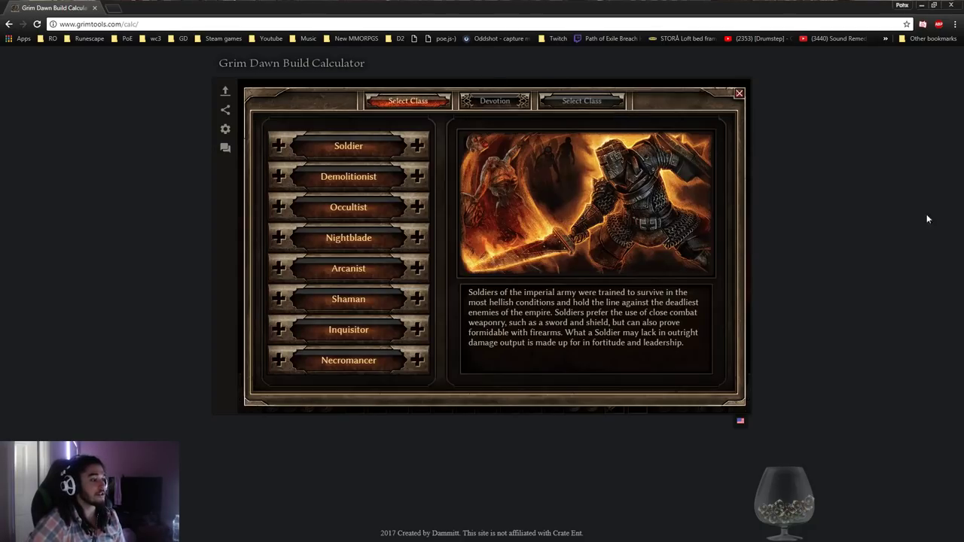
- Choose Soldier as the first class and put one point into its mastery bar, keeping that point
left_click(353, 147)
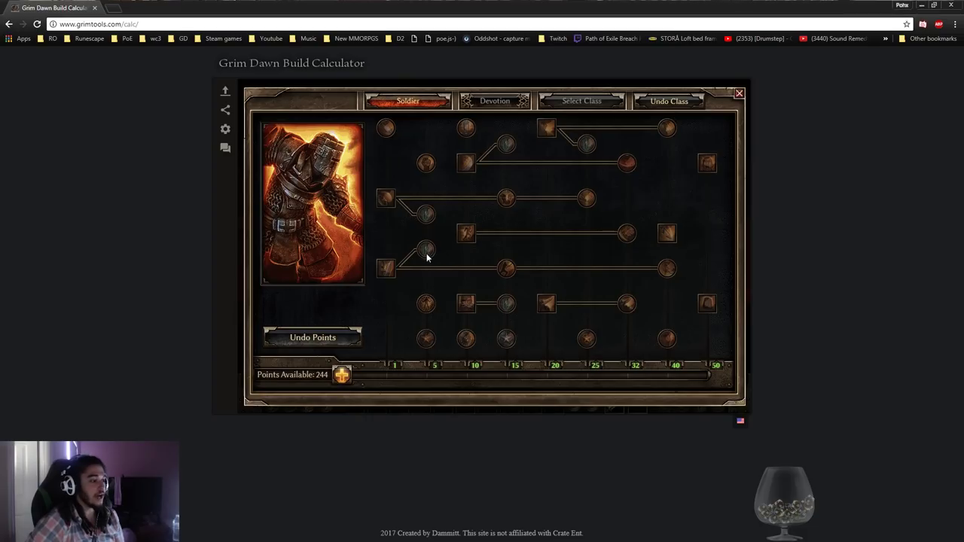
mouse_move(395, 267)
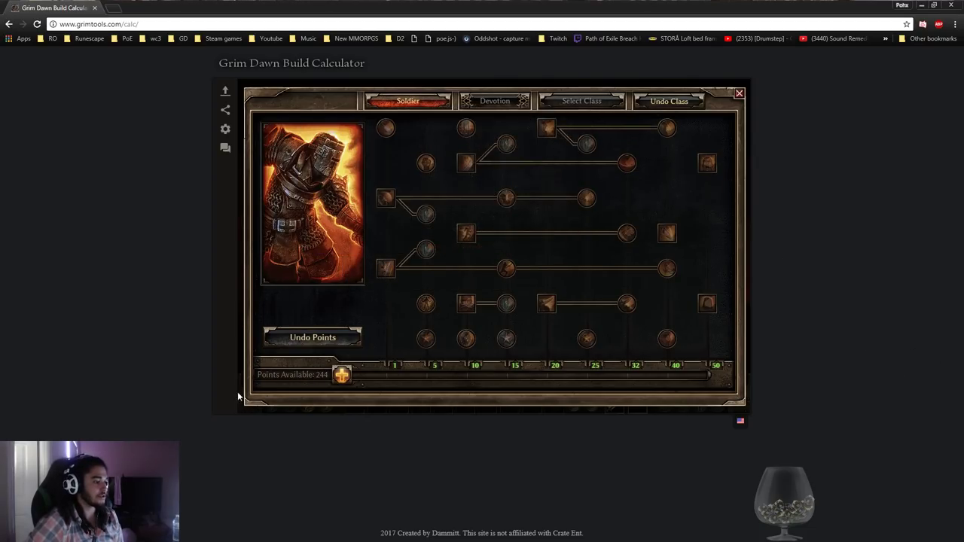
left_click(342, 379)
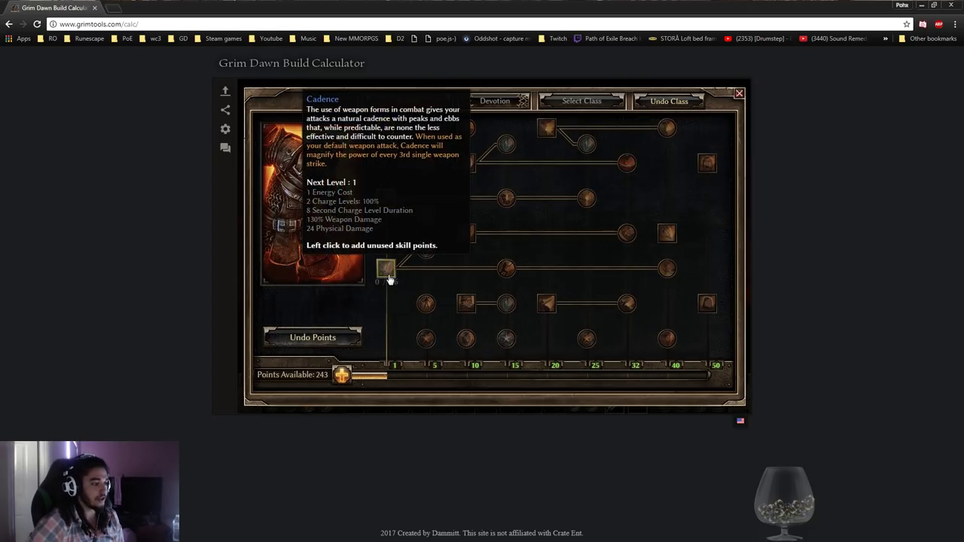
mouse_move(389, 269)
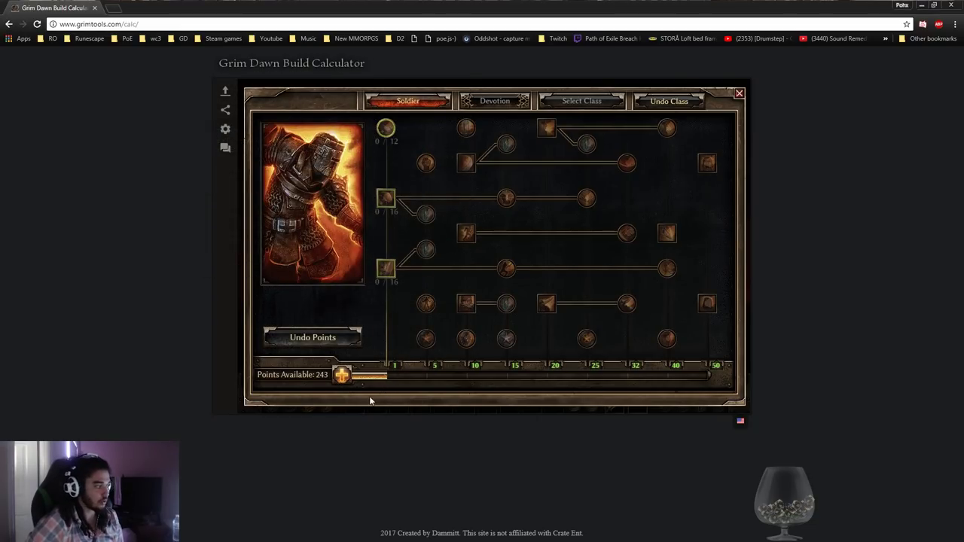
left_click(313, 339)
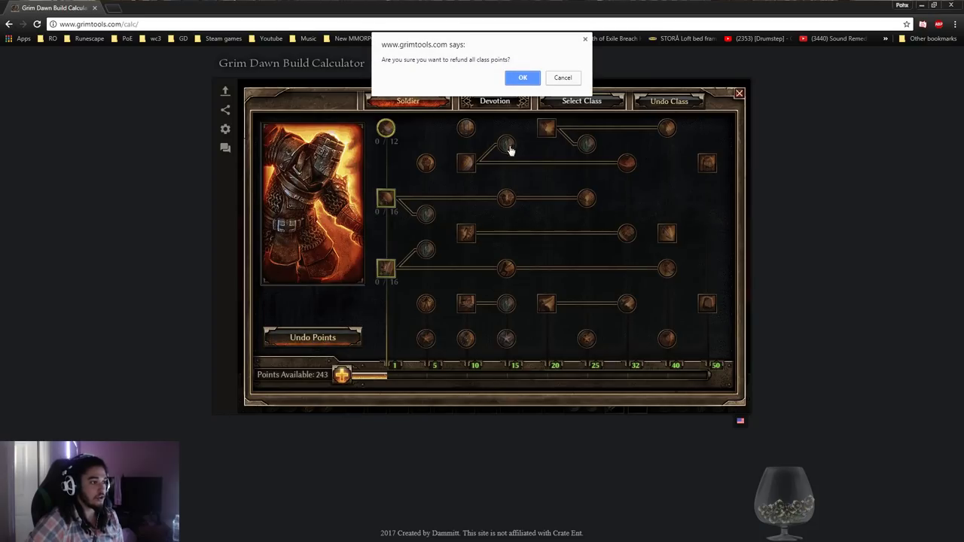
left_click(560, 80)
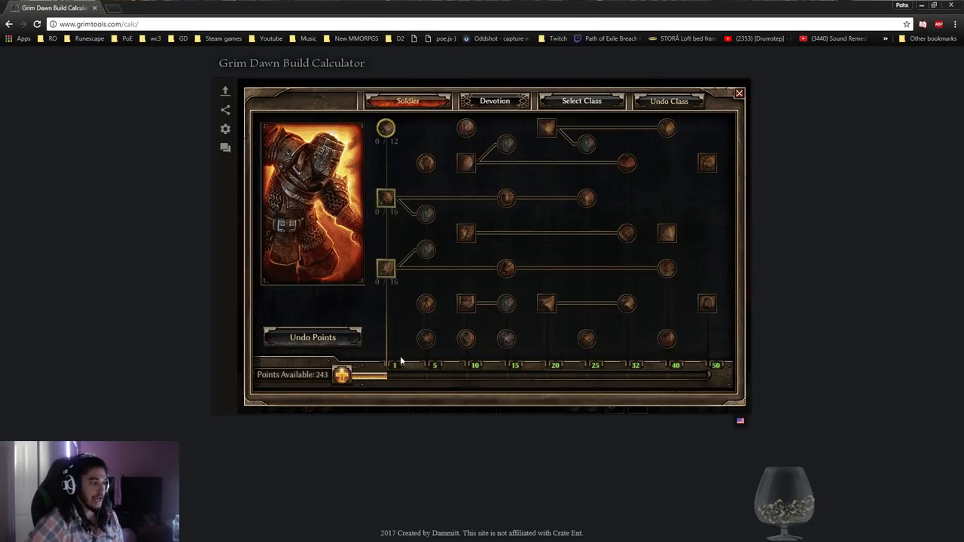
- Raise the Soldier skill Cadence to its maximum of 16 points
left_click(385, 269)
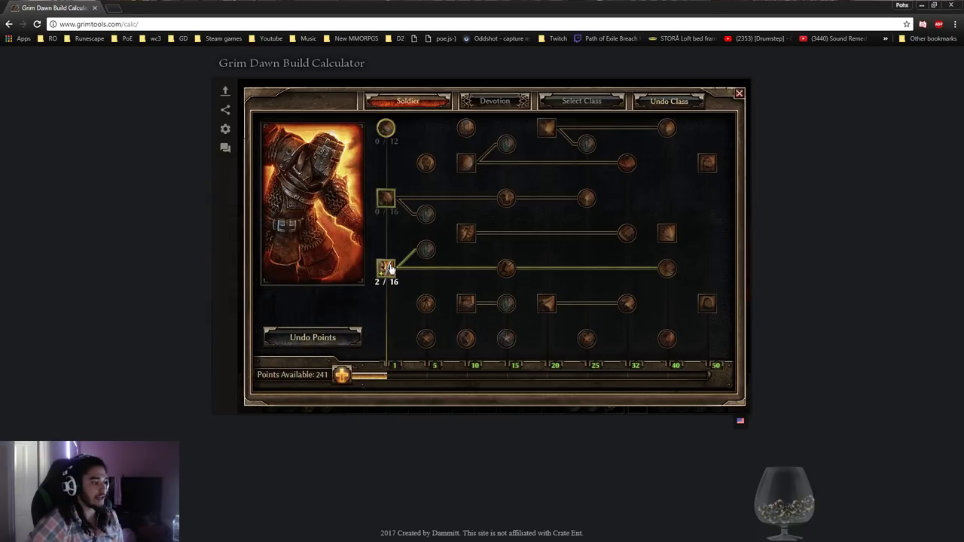
left_click(385, 268)
left_click(384, 269)
left_click(385, 269)
left_click(384, 269)
left_click(382, 273)
left_click(383, 273)
left_click(384, 271)
left_click(384, 271)
left_click(386, 273)
left_click(387, 276)
left_click(387, 273)
left_click(387, 273)
left_click(387, 273)
left_click(387, 272)
left_click(387, 272)
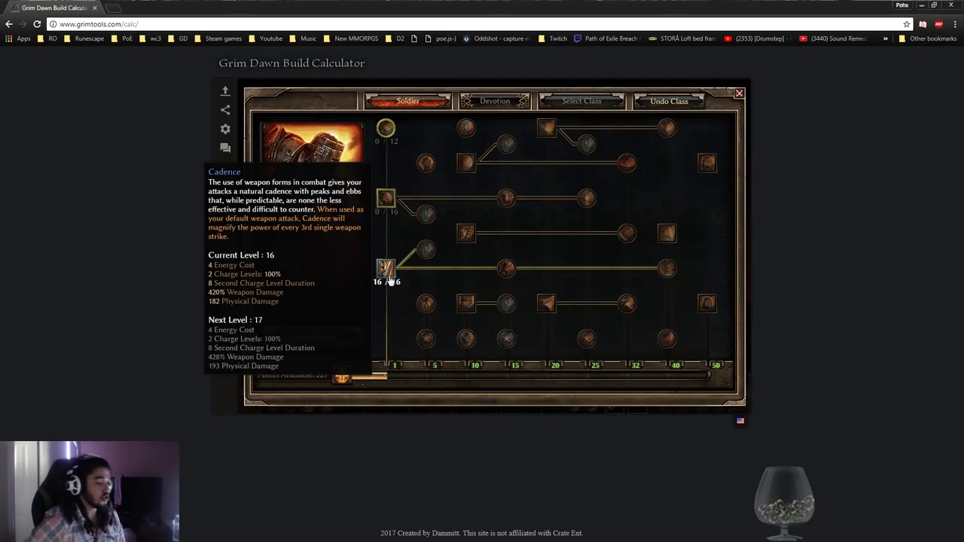
- Raise the Soldier mastery bar to level 15
left_click(343, 375)
left_click(342, 375)
left_click(343, 375)
left_click(343, 375)
left_click(343, 375)
left_click(342, 375)
left_click(343, 375)
left_click(343, 375)
left_click(342, 375)
left_click(342, 375)
left_click(342, 375)
left_click(343, 375)
left_click(343, 375)
left_click(343, 374)
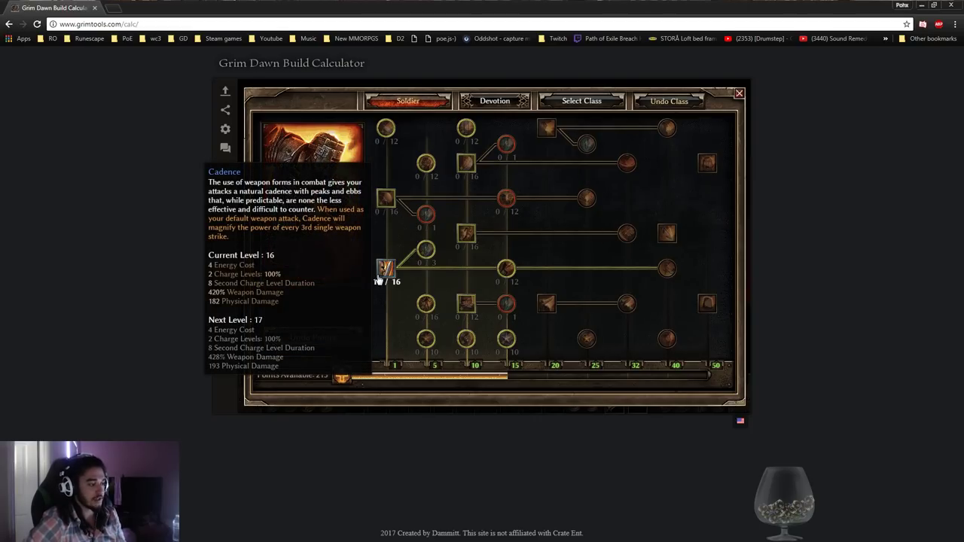
- Raise Fighting Form on the Cadence line to its maximum of 12 points
left_click(506, 270)
left_click(506, 270)
left_click(506, 269)
left_click(505, 270)
left_click(506, 270)
left_click(506, 270)
left_click(506, 270)
left_click(506, 271)
left_click(506, 270)
left_click(506, 270)
left_click(506, 270)
left_click(506, 270)
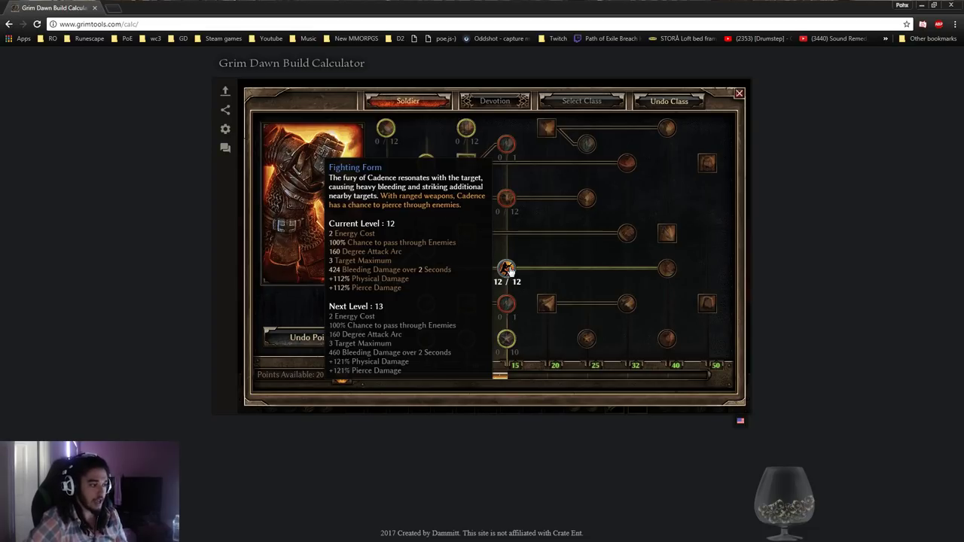
- Take points out of Fighting Form and put them back until it is at 12 of 12 again
right_click(508, 270)
right_click(508, 269)
right_click(508, 269)
left_click(507, 270)
left_click(508, 269)
left_click(507, 269)
left_click(508, 270)
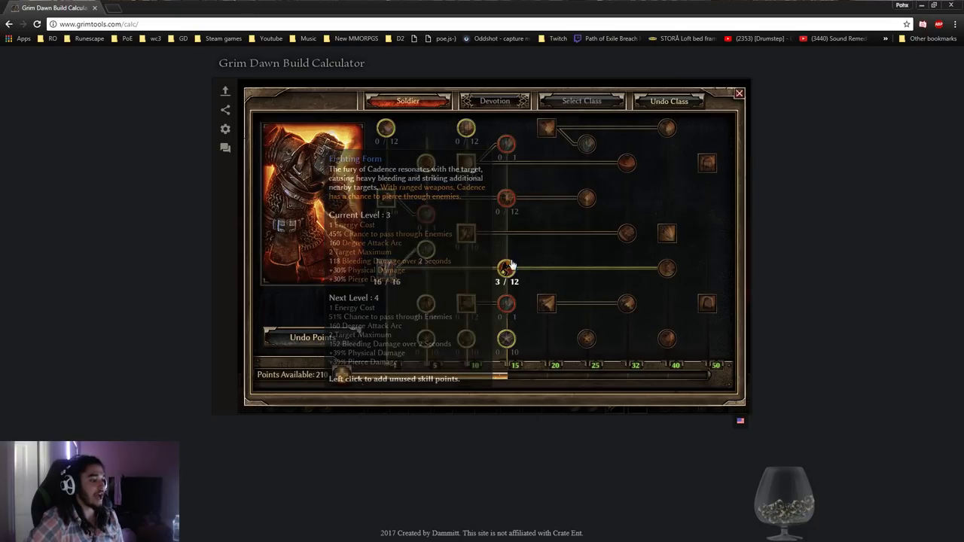
left_click(508, 267)
left_click(508, 267)
left_click(509, 268)
left_click(509, 268)
left_click(508, 267)
left_click(508, 267)
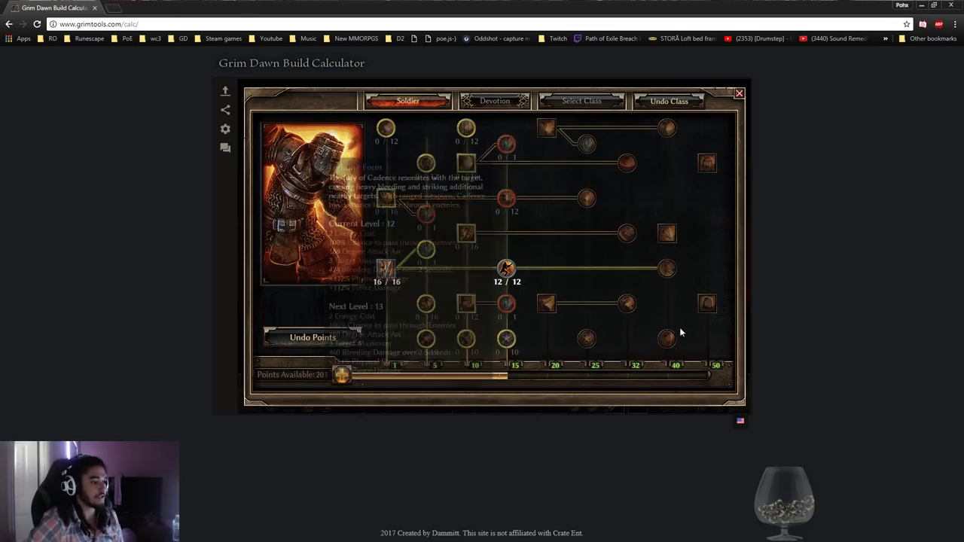
- Put 5 points into the level 5 passive in the bottom row of the Soldier tree, beside Shield Training
left_click(425, 350)
left_click(426, 350)
left_click(426, 350)
left_click(425, 351)
left_click(426, 350)
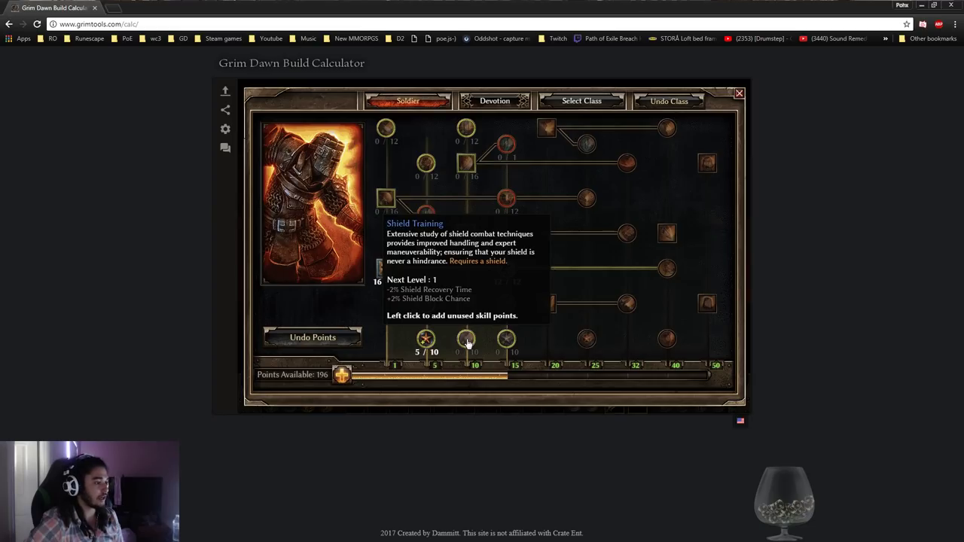
- Raise Menhir's Will to 5 points and put one point into the level 15 passive in the Soldier tree's bottom row
left_click(424, 310)
left_click(424, 310)
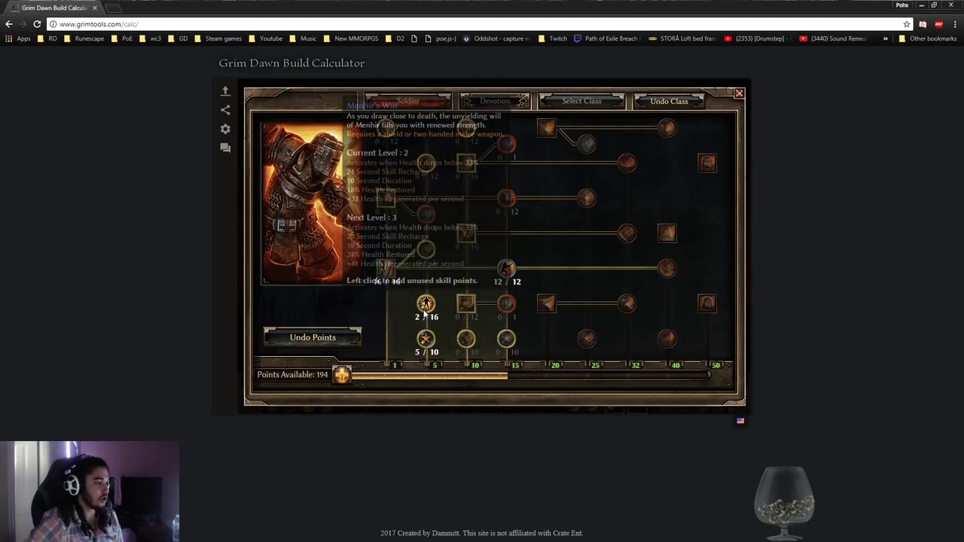
left_click(426, 309)
left_click(426, 309)
left_click(427, 309)
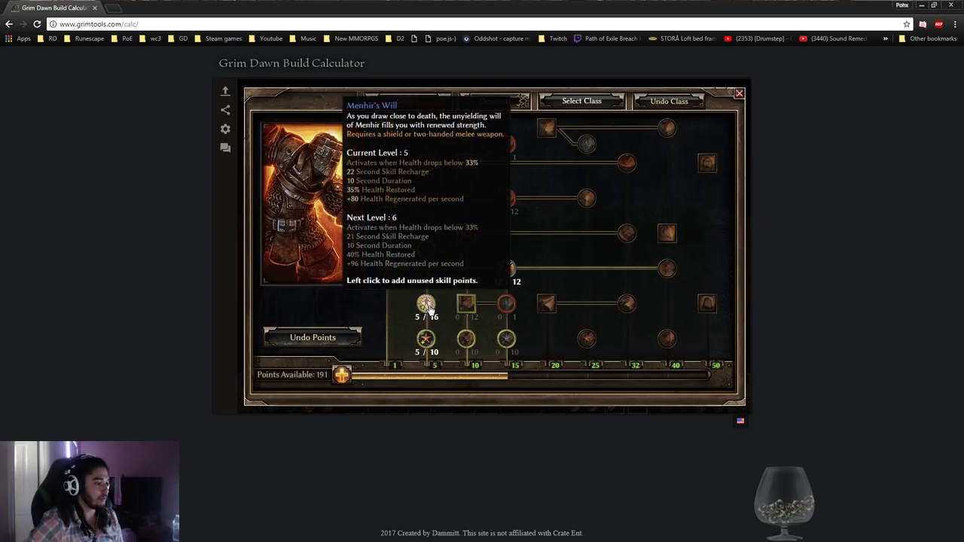
left_click(505, 342)
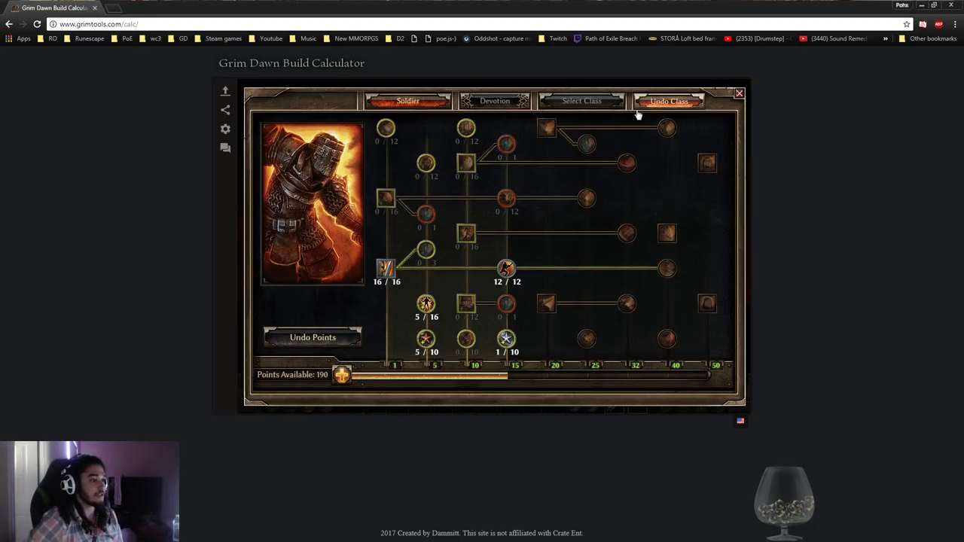
- Choose Demolitionist as the second class and put one point into its mastery bar
left_click(588, 106)
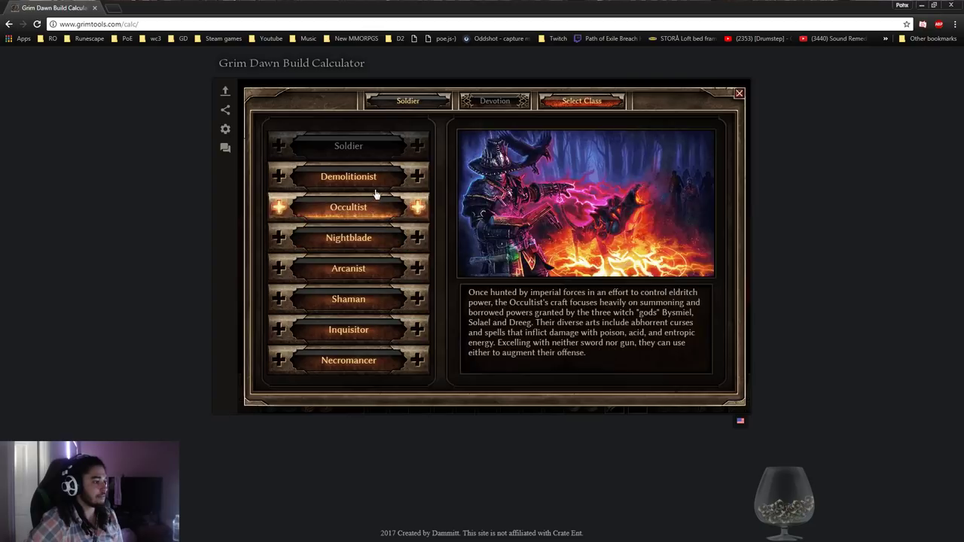
left_click(372, 181)
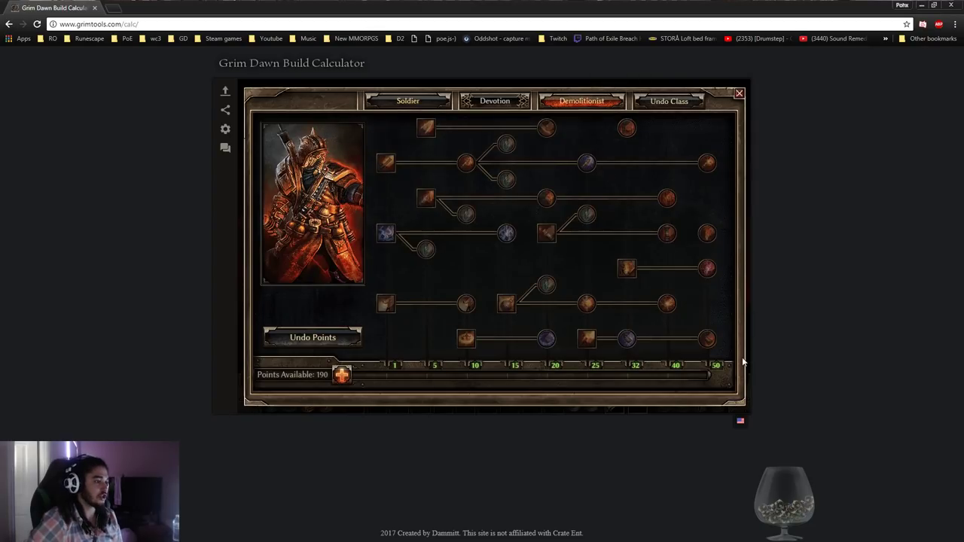
left_click(342, 375)
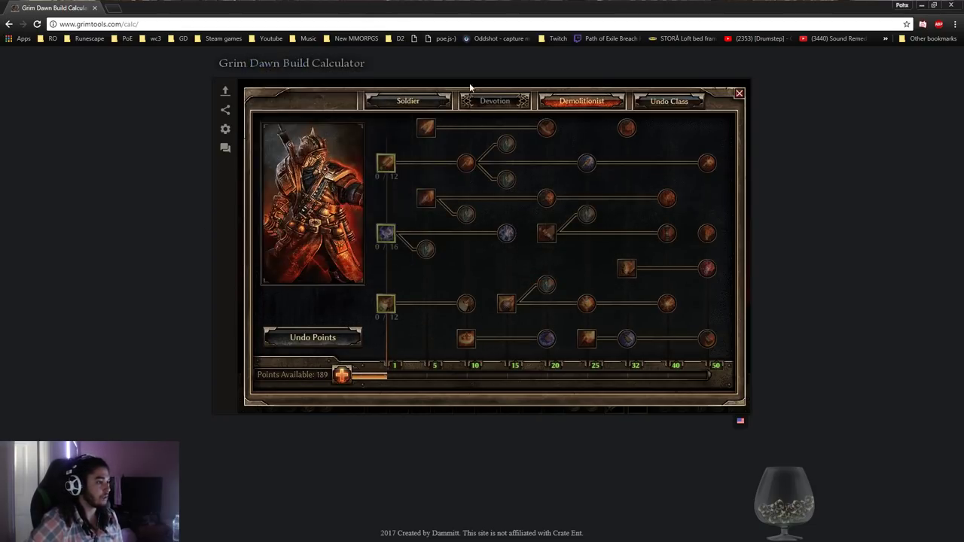
- In the Soldier tree, put one point each into Markovian's Advantage and the level 10 skill in the same row
left_click(399, 106)
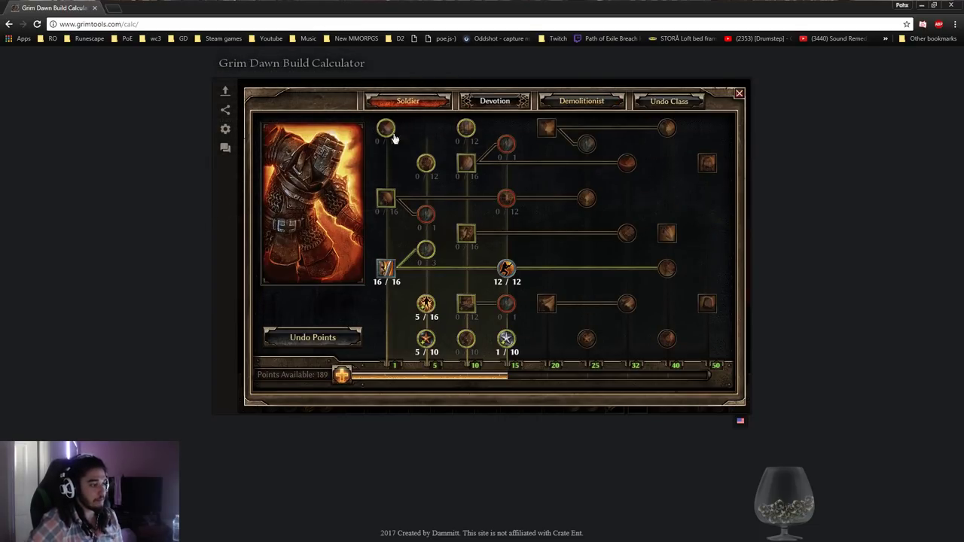
mouse_move(387, 130)
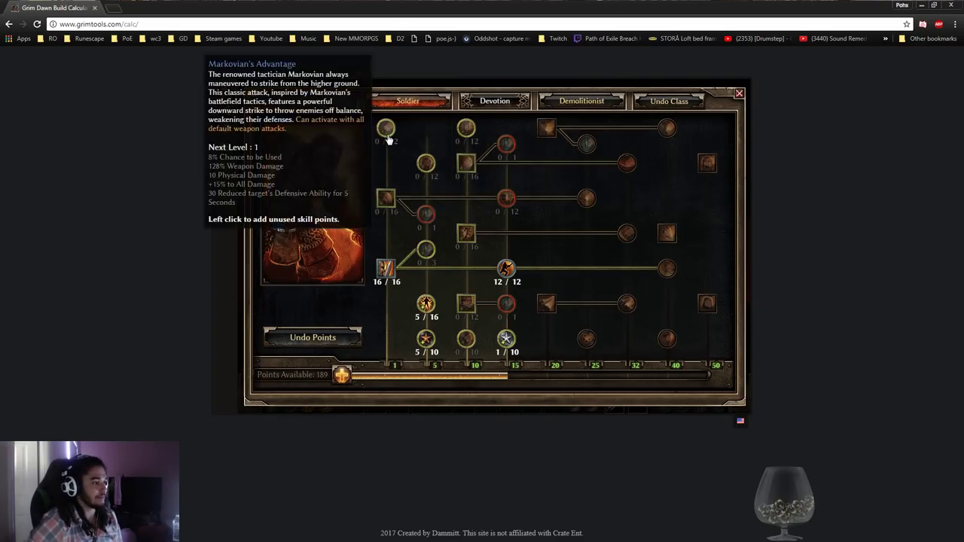
left_click(387, 136)
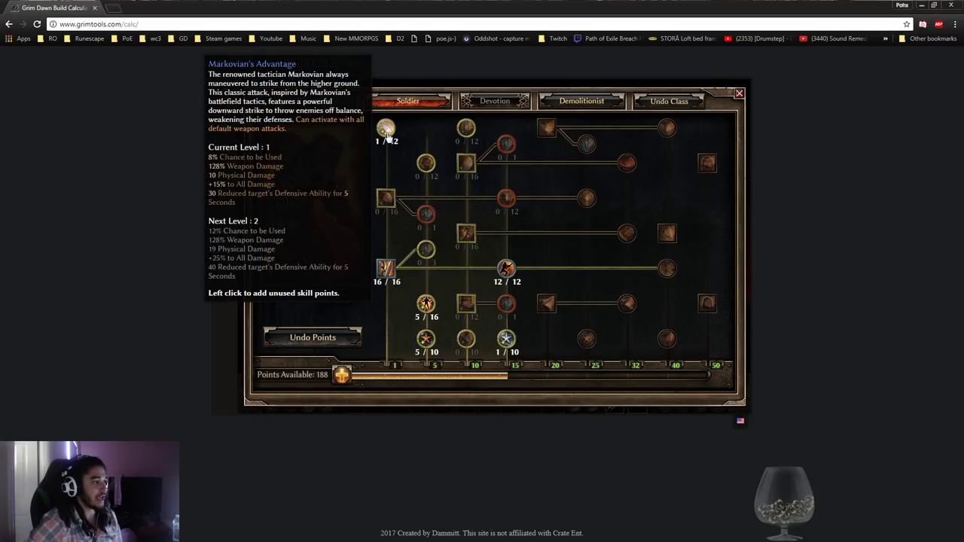
left_click(460, 131)
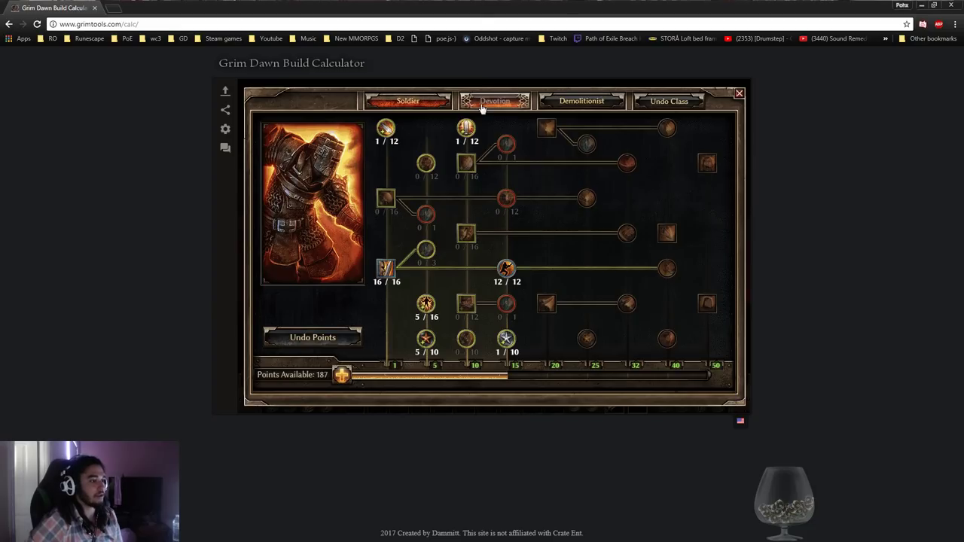
- Raise the Demolitionist mastery bar to level 5 and put one point into the level 5 skill in its top row
left_click(591, 104)
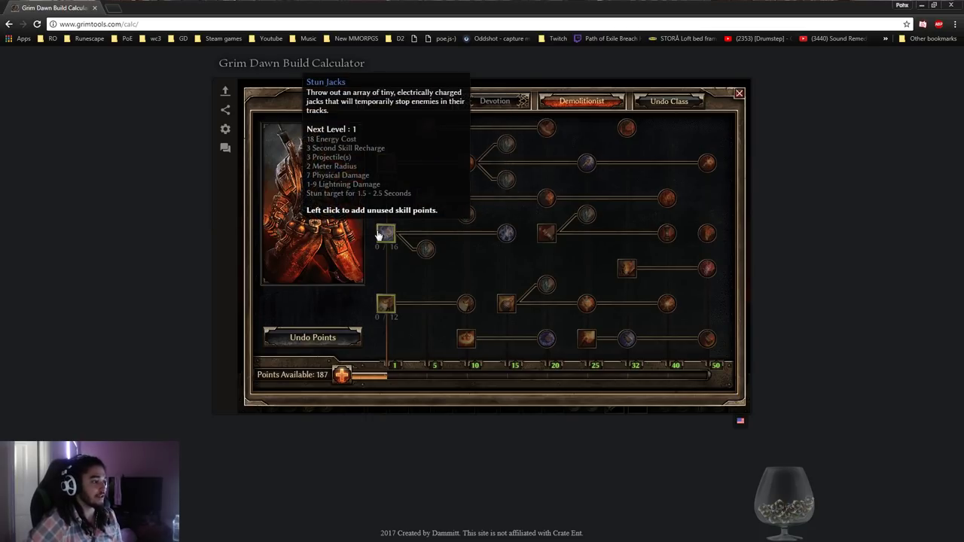
left_click(342, 374)
left_click(342, 374)
left_click(342, 374)
left_click(342, 375)
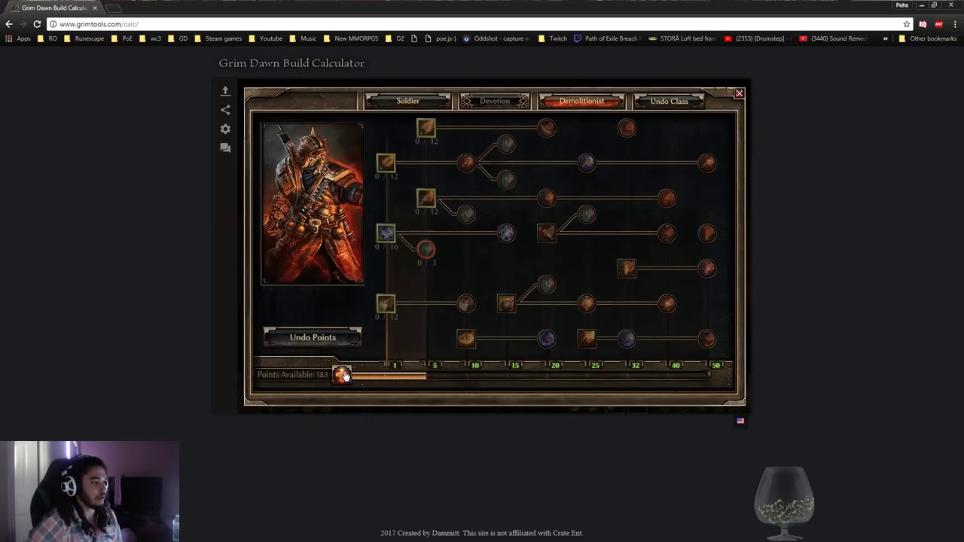
left_click(424, 132)
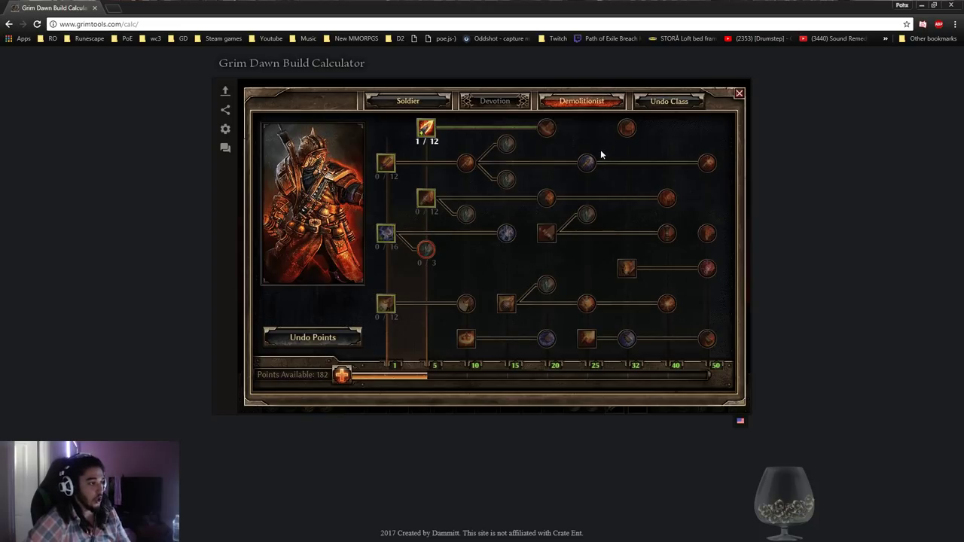
- Return to the Soldier tree and examine its lower level 50 skill
left_click(422, 105)
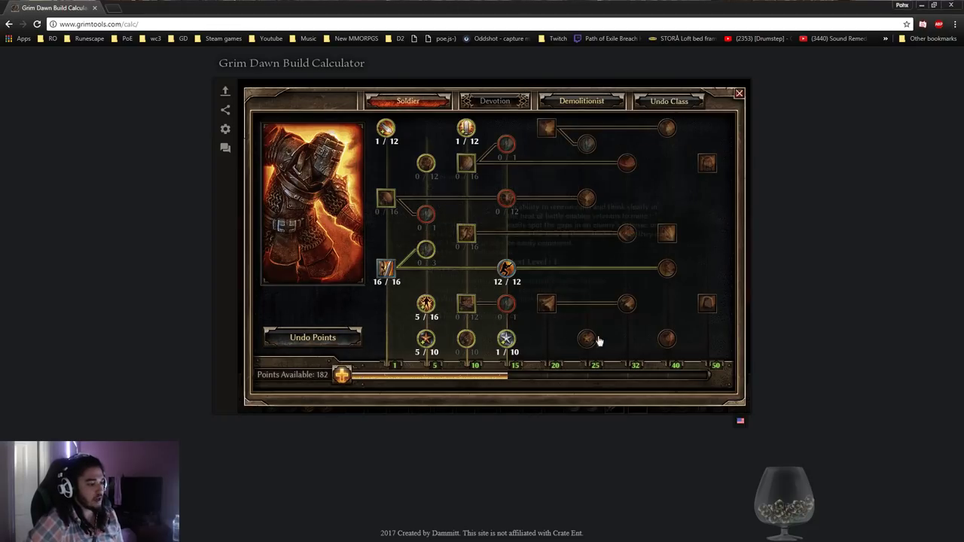
mouse_move(712, 304)
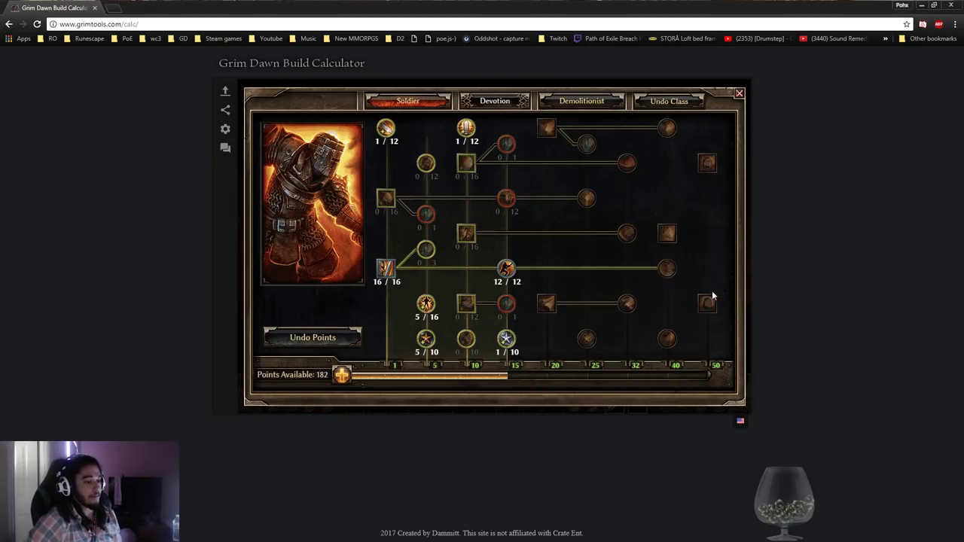
- Examine the Soldier tree's level 50 skills, including Oleron's Rage, and the Demolitionist tree's level 50 skills and Blast Shield
mouse_move(707, 303)
mouse_move(710, 172)
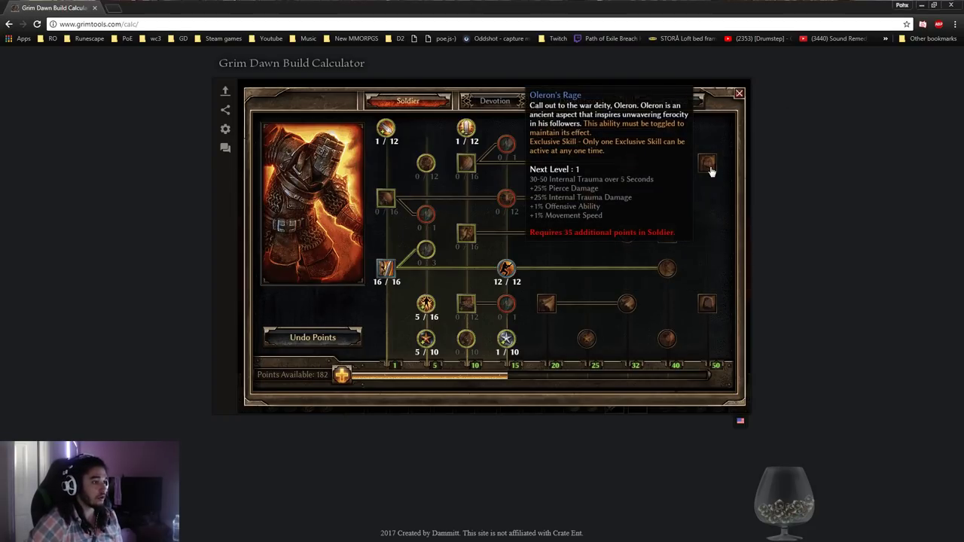
left_click(585, 103)
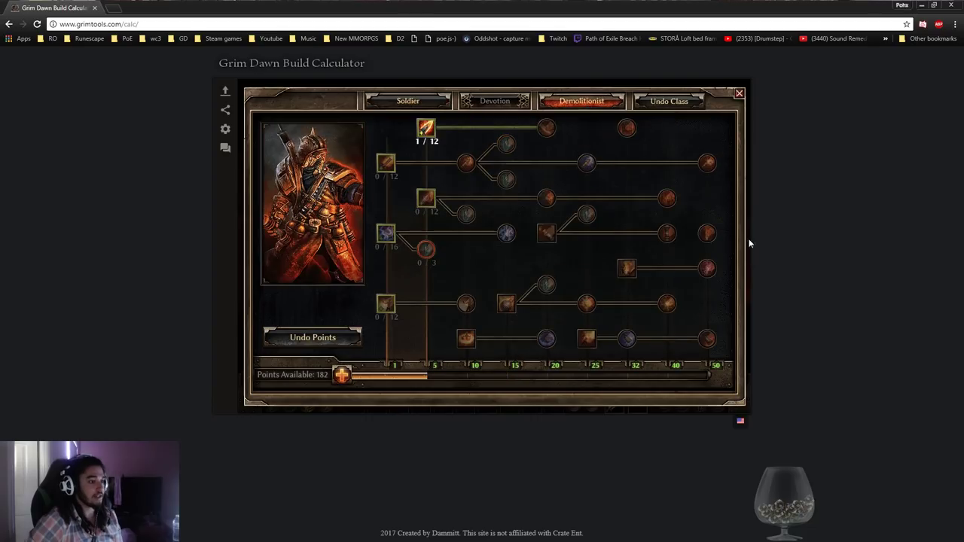
mouse_move(707, 233)
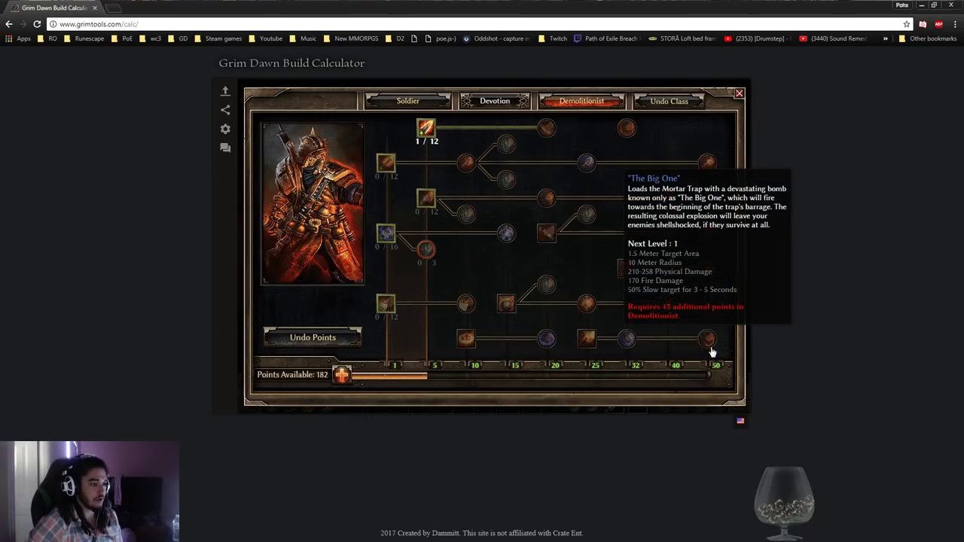
mouse_move(698, 278)
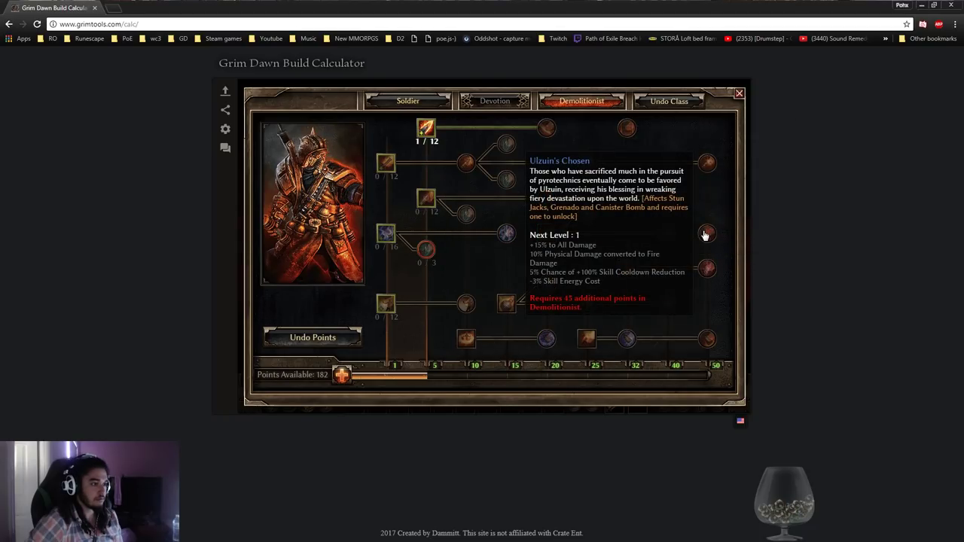
mouse_move(707, 164)
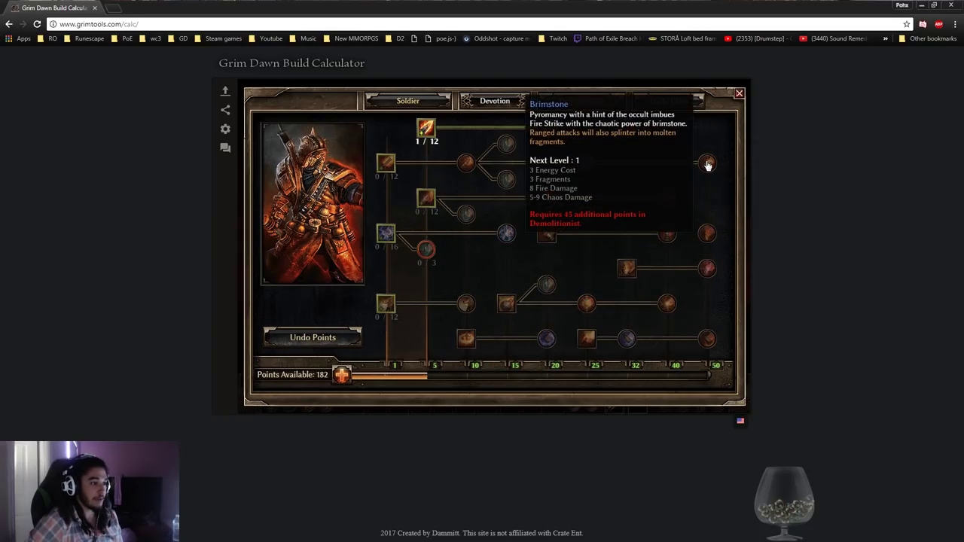
mouse_move(631, 133)
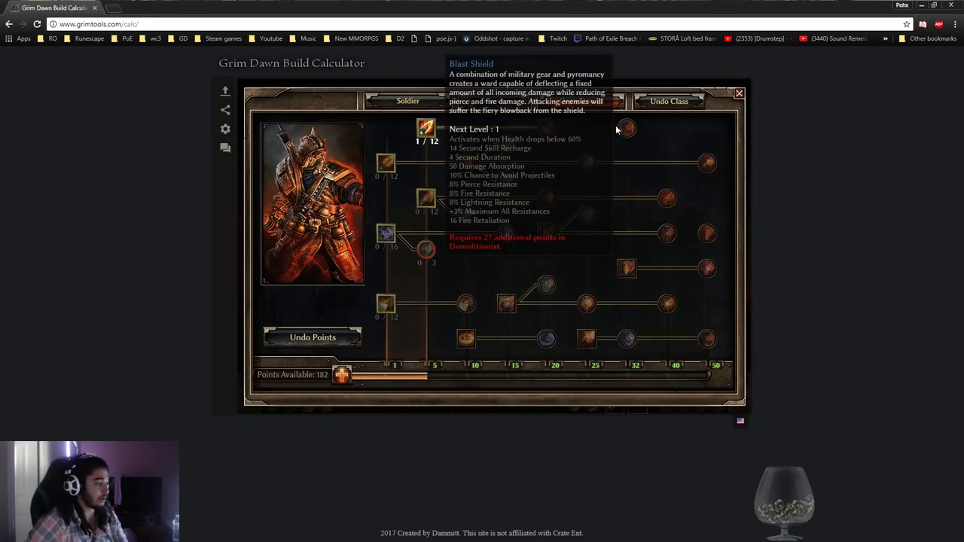
mouse_move(550, 168)
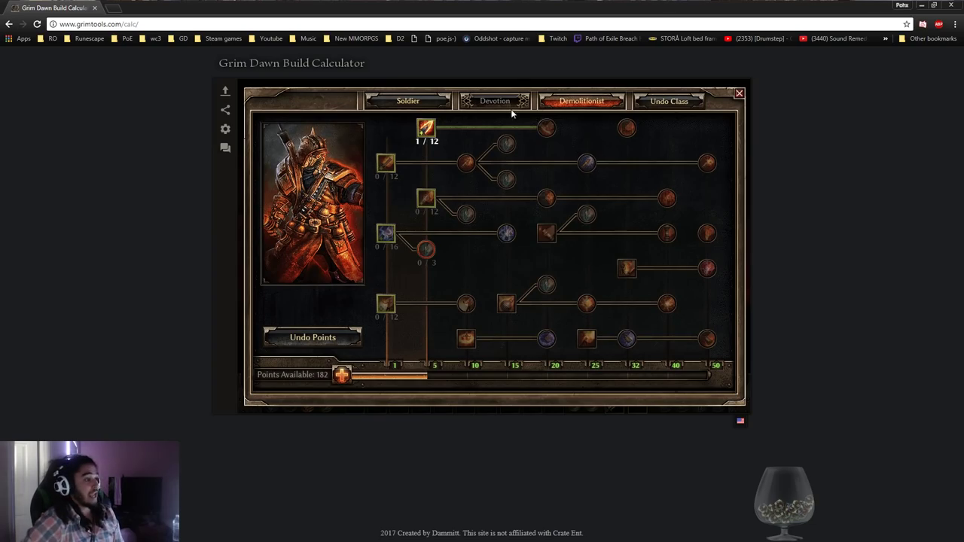
- Switch to Grim Dawn, open the character's inventory and examine the Shard of the Eternal Flame amulet
key("alt+Tab")
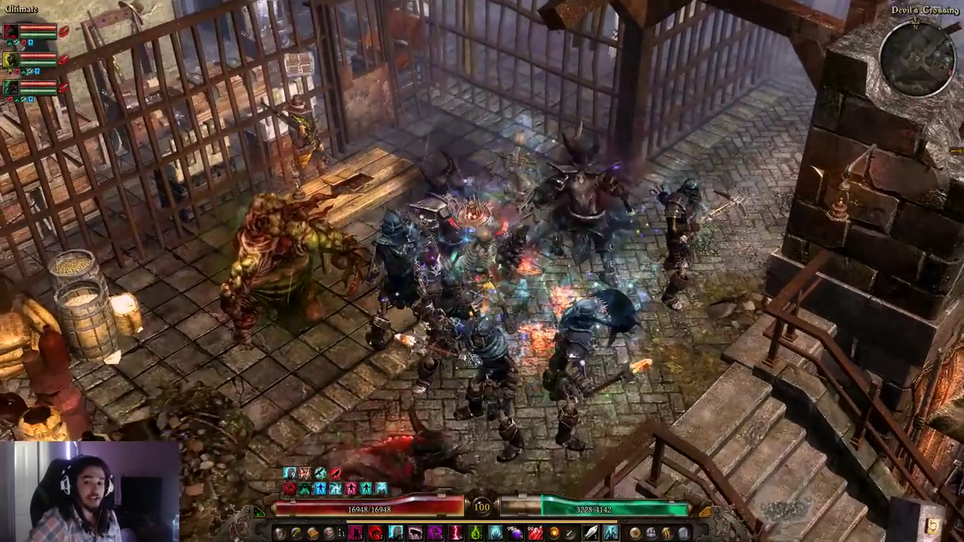
key("i")
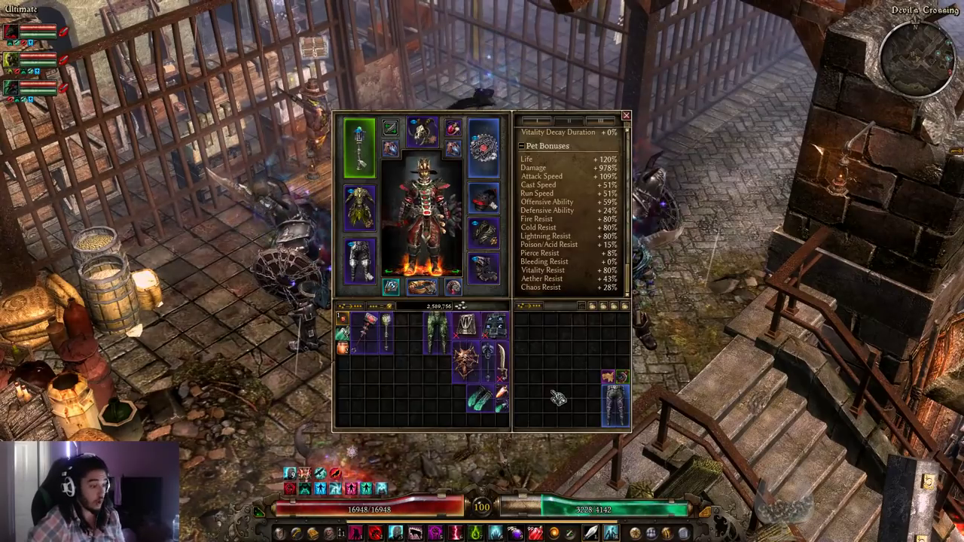
mouse_move(505, 396)
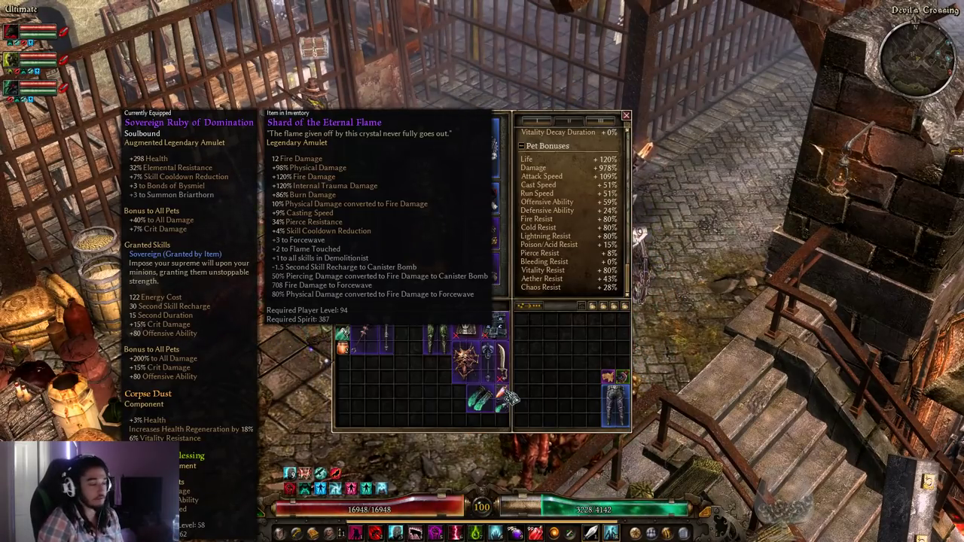
- Bring back the Build Calculator and raise Forcewave, the unallocated level 1 skill in the Soldier tree, to 16/16
key("alt+Tab")
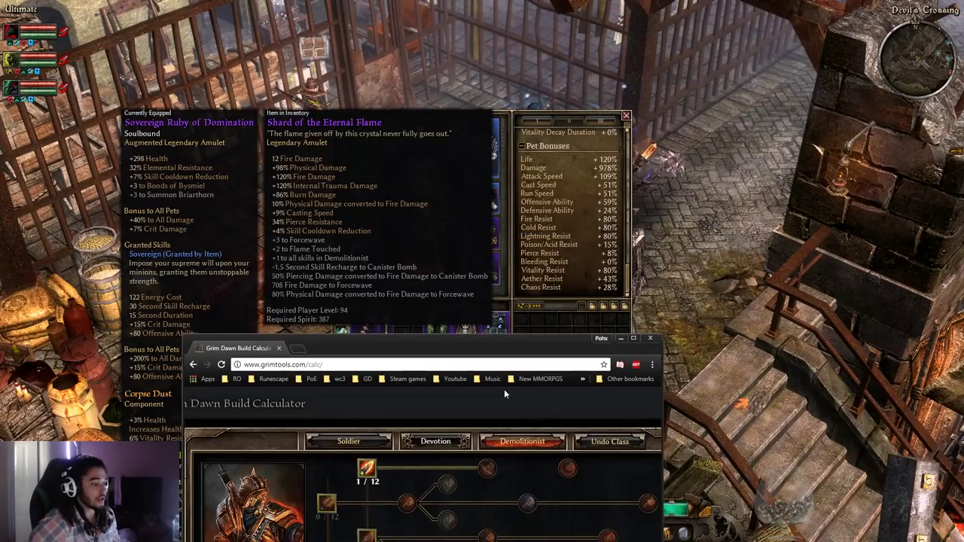
left_click_drag(400, 351, 464, 44)
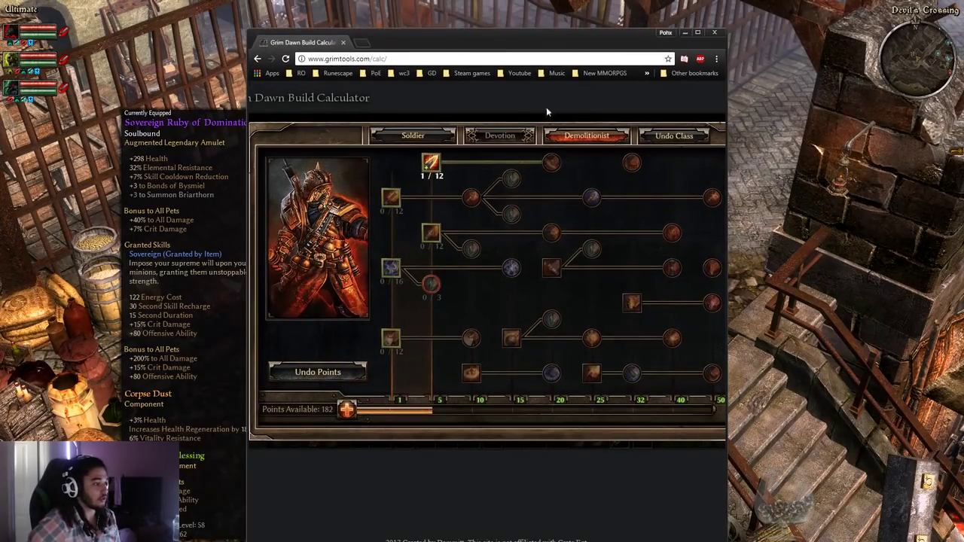
left_click(412, 136)
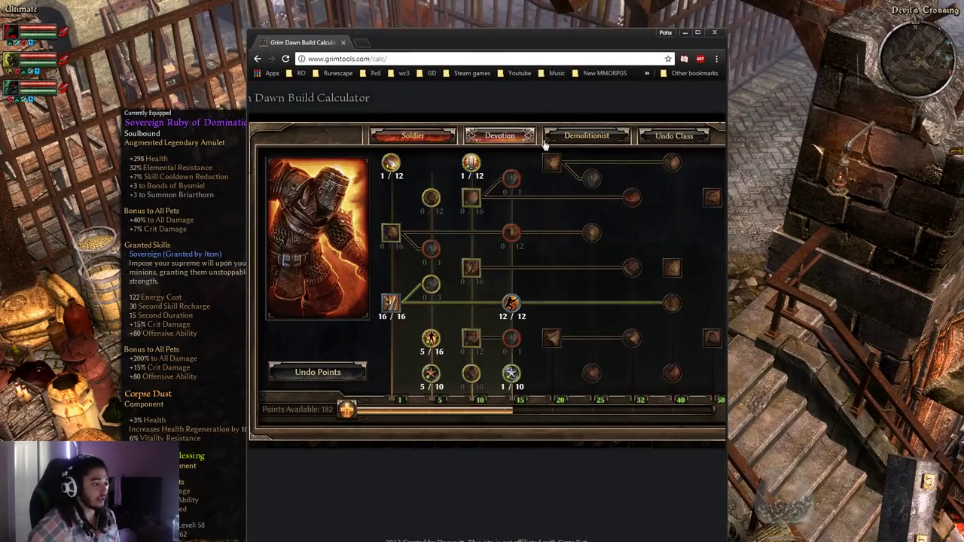
left_click(392, 234)
left_click(391, 233)
left_click(392, 233)
left_click(392, 233)
left_click(393, 233)
left_click(393, 234)
left_click(392, 234)
left_click(391, 234)
left_click(388, 234)
left_click(388, 234)
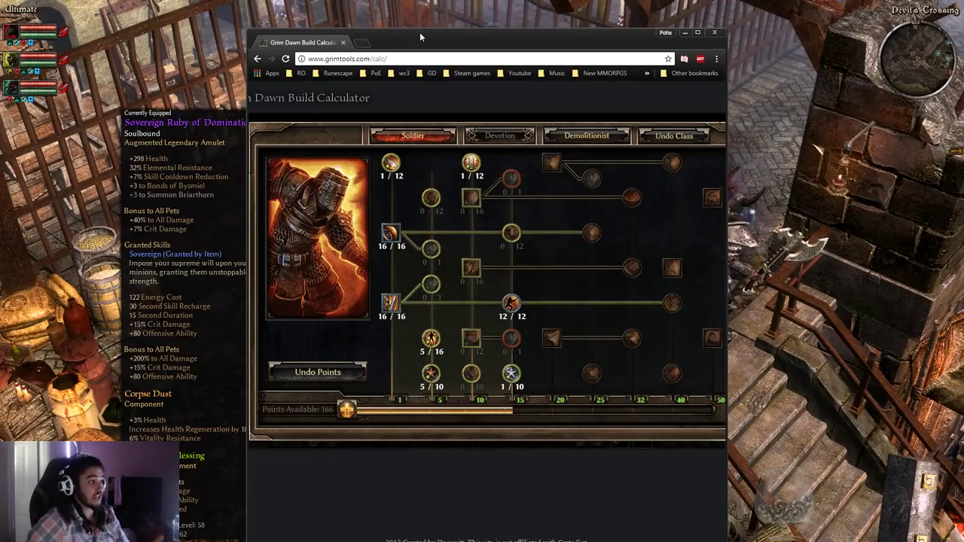
- Return to the Grim Dawn inventory and examine the amulet and the other legendary gloves, dagger, off-hands and pants
left_click_drag(420, 39, 546, 453)
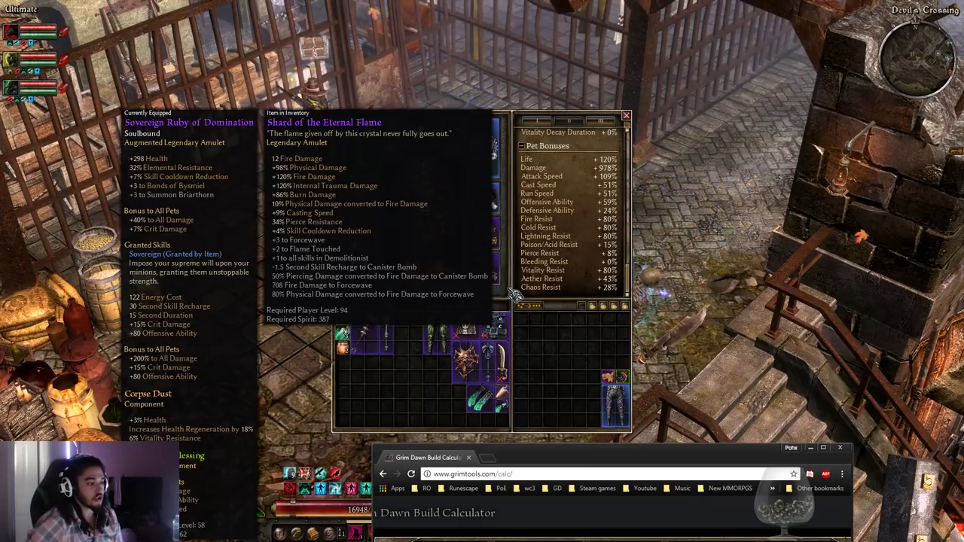
left_click(555, 384)
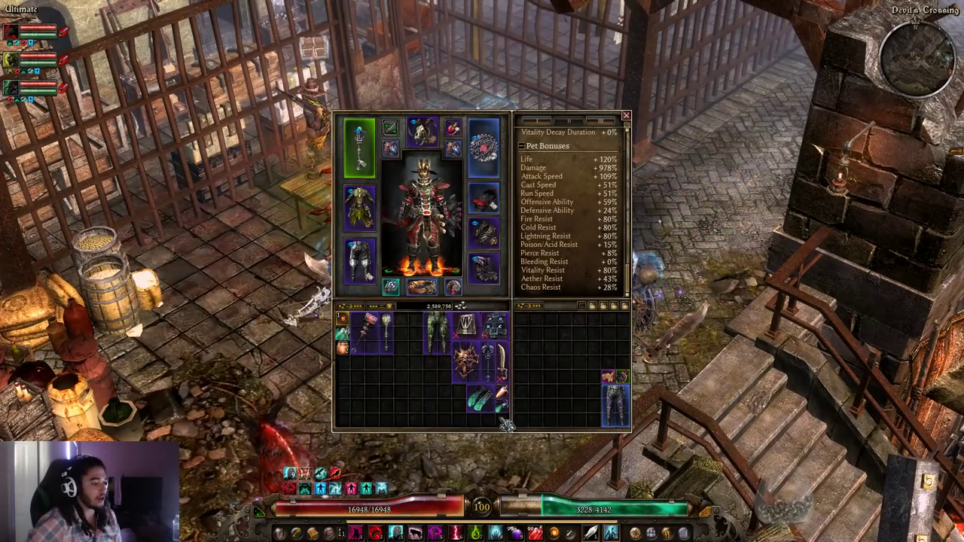
mouse_move(511, 418)
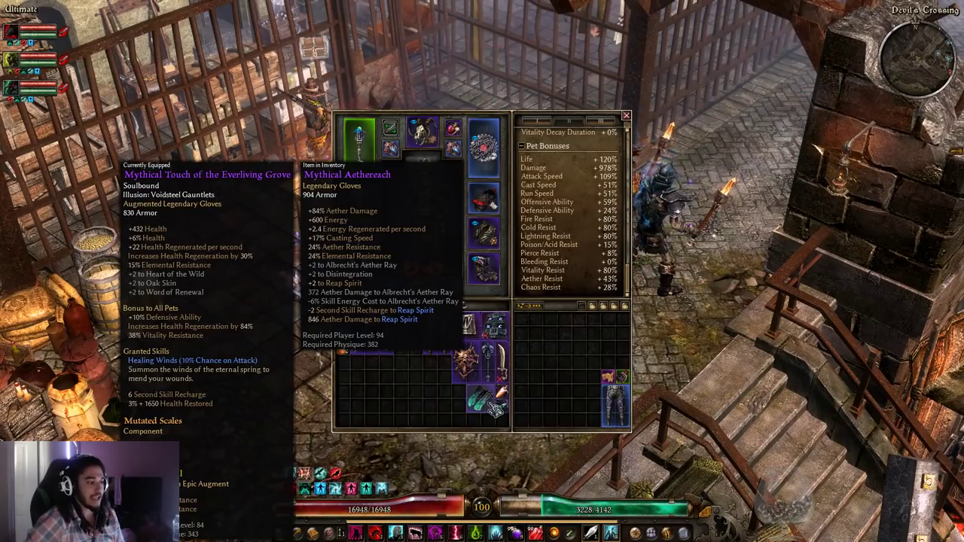
mouse_move(497, 374)
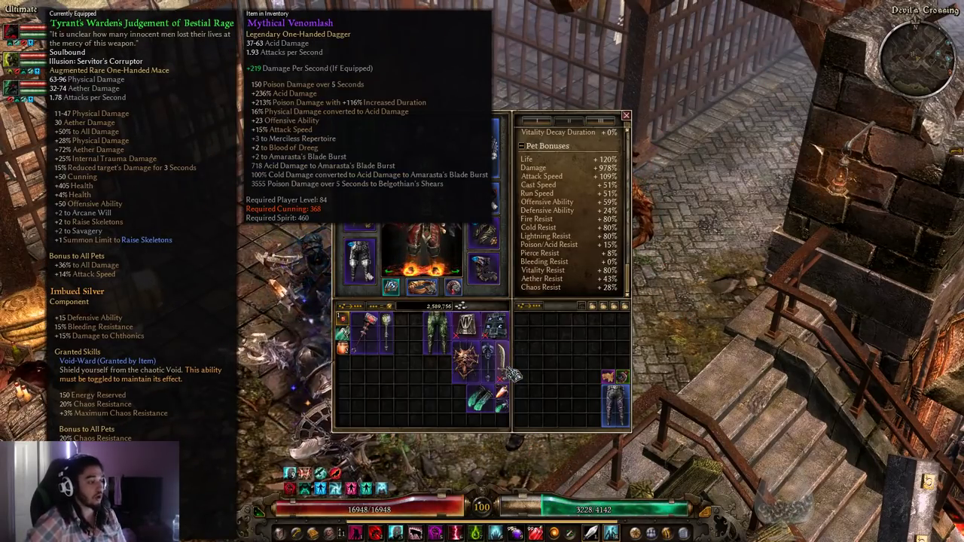
mouse_move(511, 337)
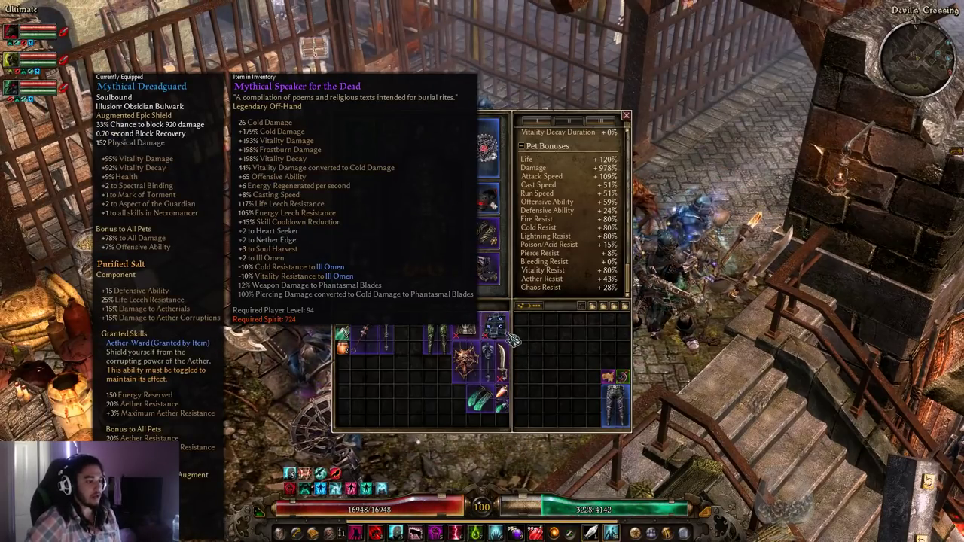
mouse_move(468, 330)
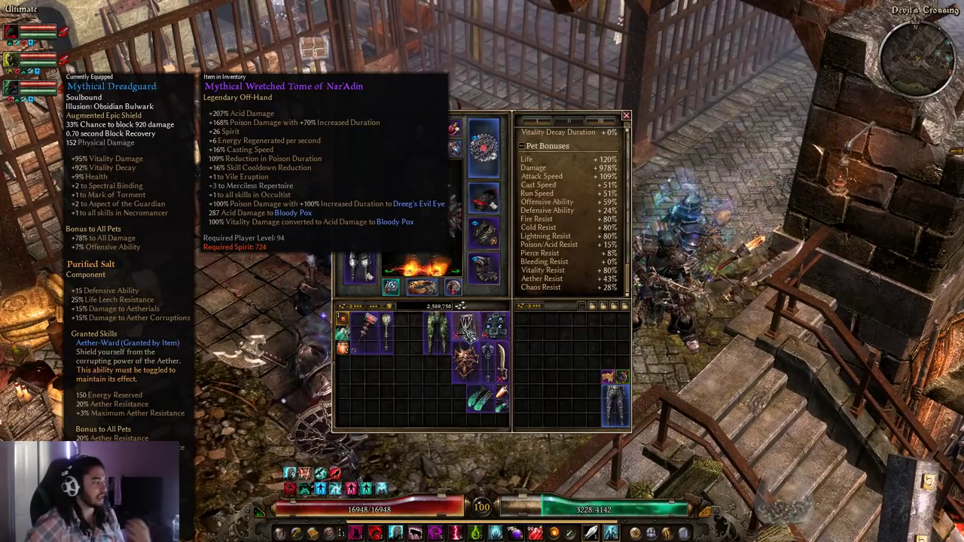
mouse_move(472, 357)
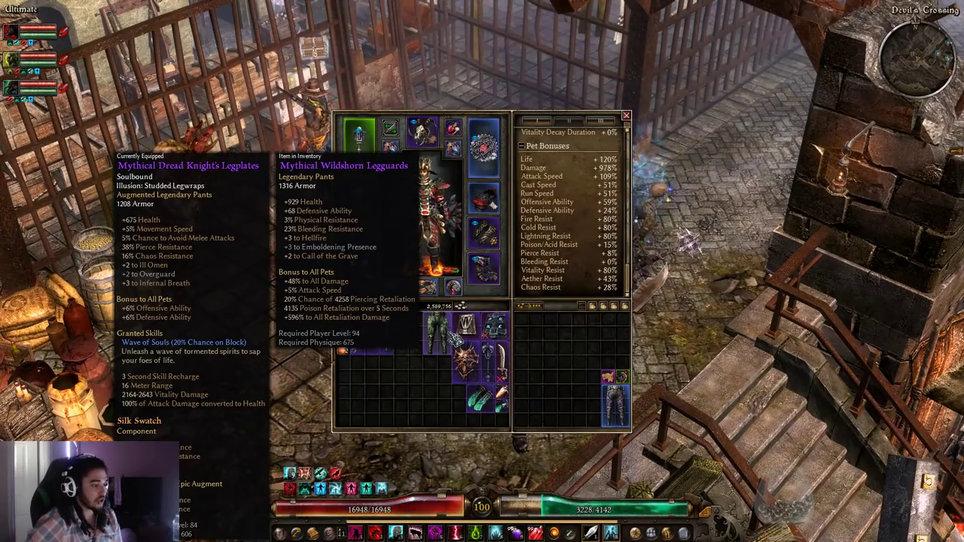
mouse_move(377, 331)
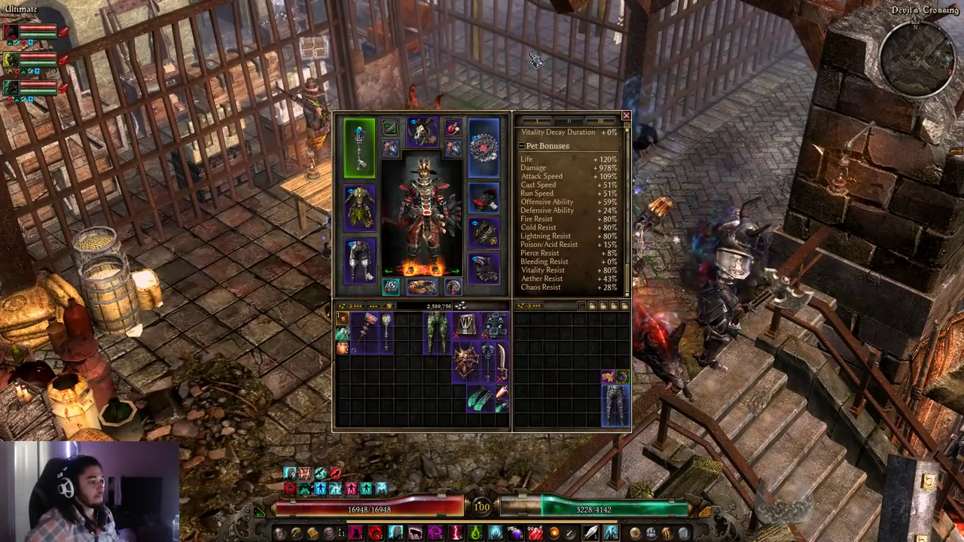
- Switch back to the Build Calculator at full size, open the devotion map and search its stars for "fire"
key("alt+Tab")
left_click_drag(575, 398, 532, 4)
double_click(531, 4)
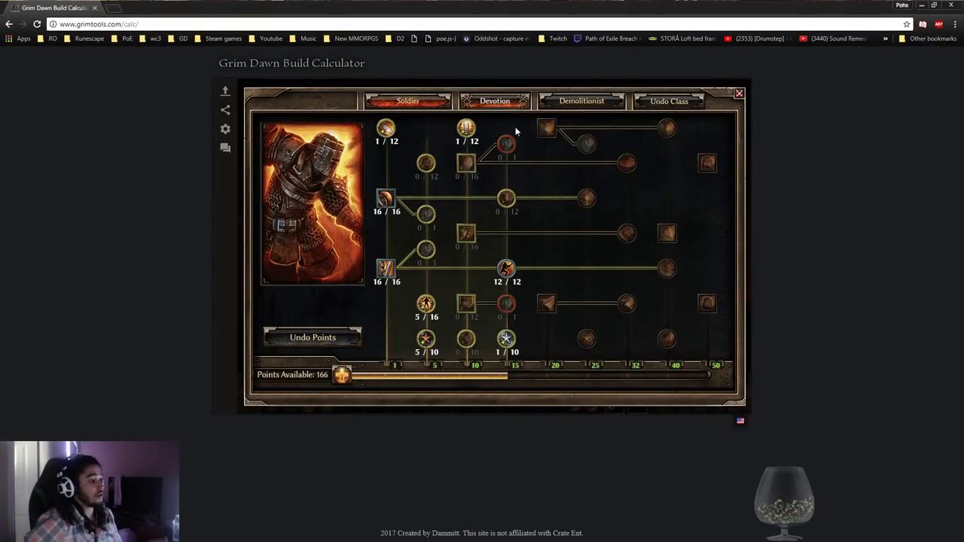
left_click(496, 102)
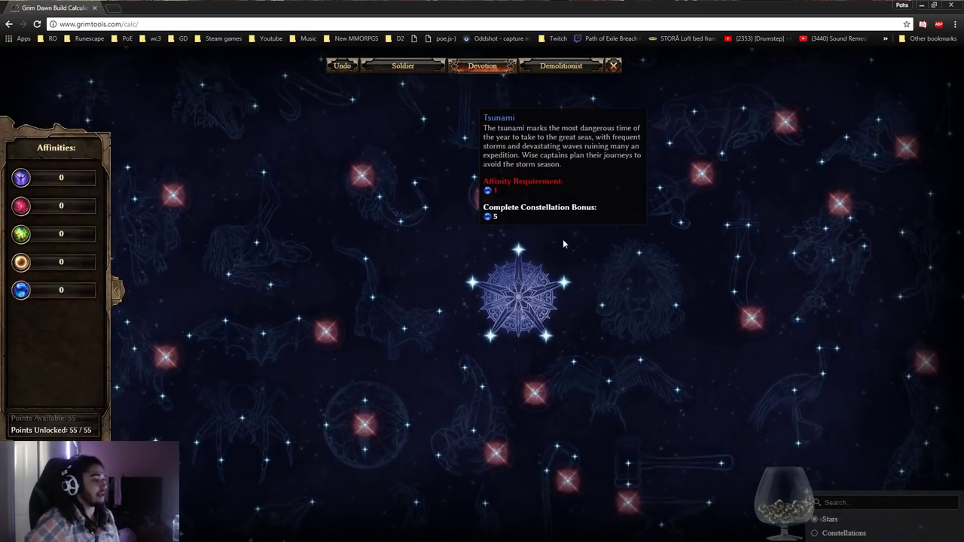
scroll(558, 286, "down", 3)
left_click_drag(577, 421, 528, 218)
scroll(618, 316, "down", 2)
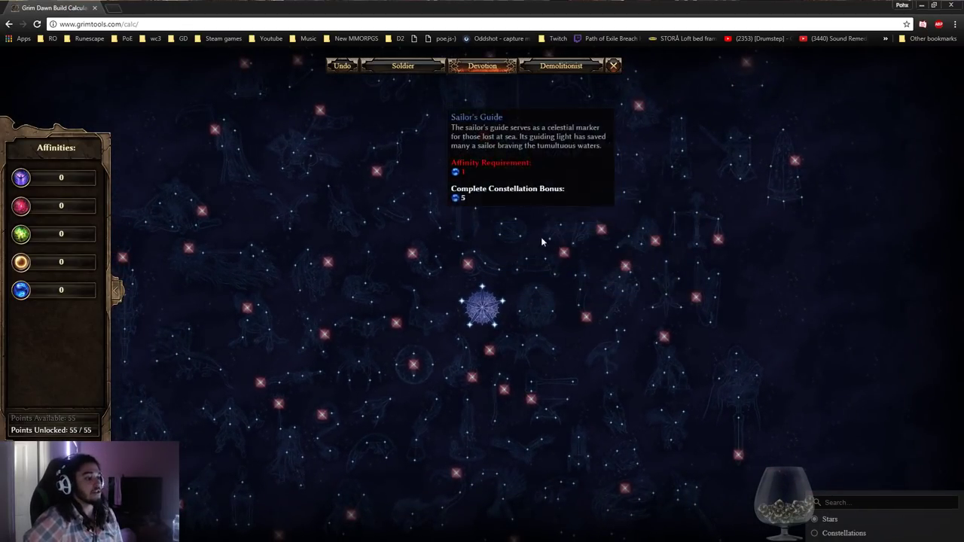
left_click_drag(477, 241, 492, 212)
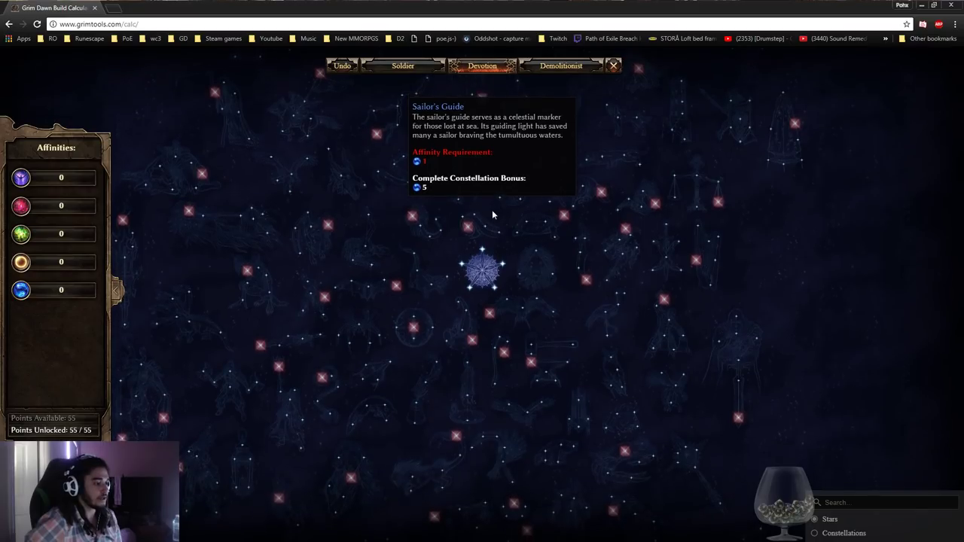
left_click_drag(585, 143, 580, 194)
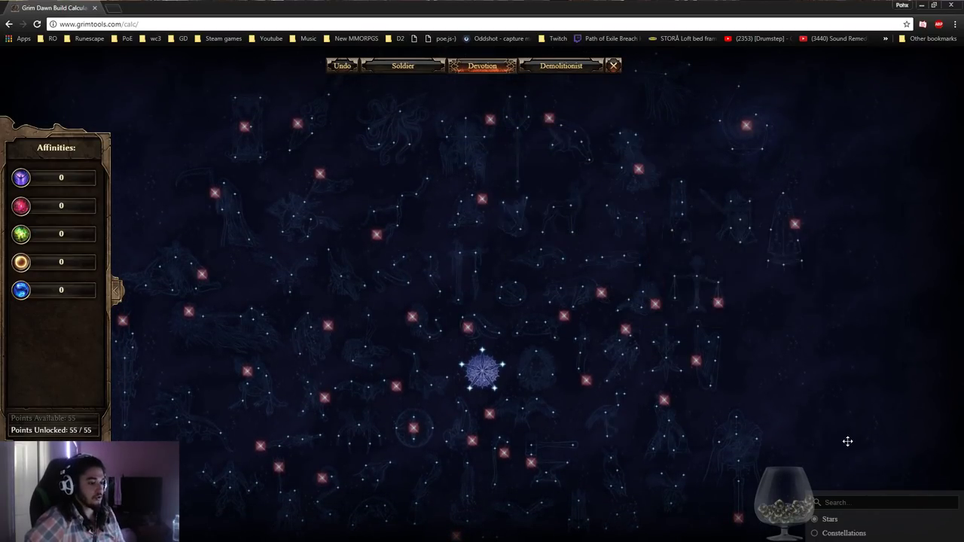
left_click_drag(536, 392, 533, 324)
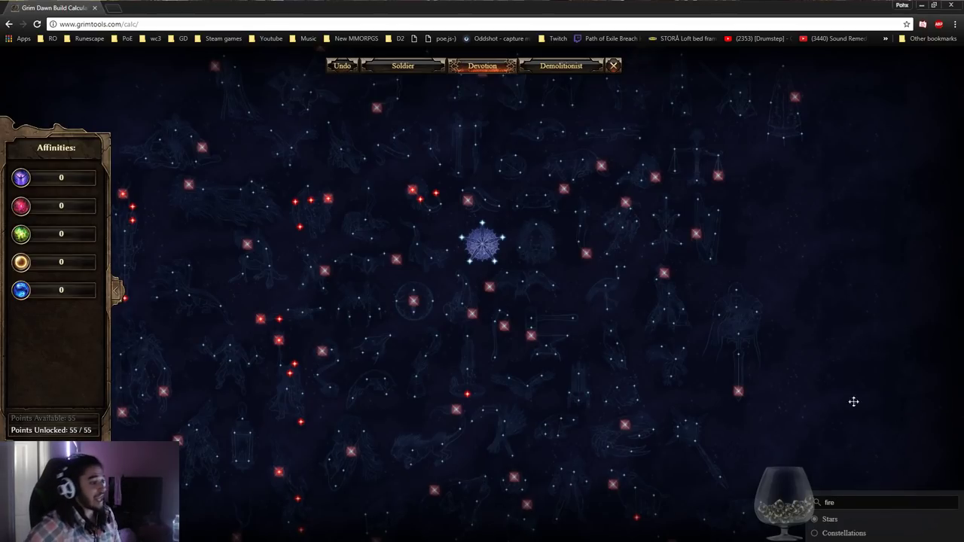
- Examine the highlighted fire stars on the devotion map, including Alladrah's Phoenix and its Phoenix Fire power
scroll(392, 213, "down", 1)
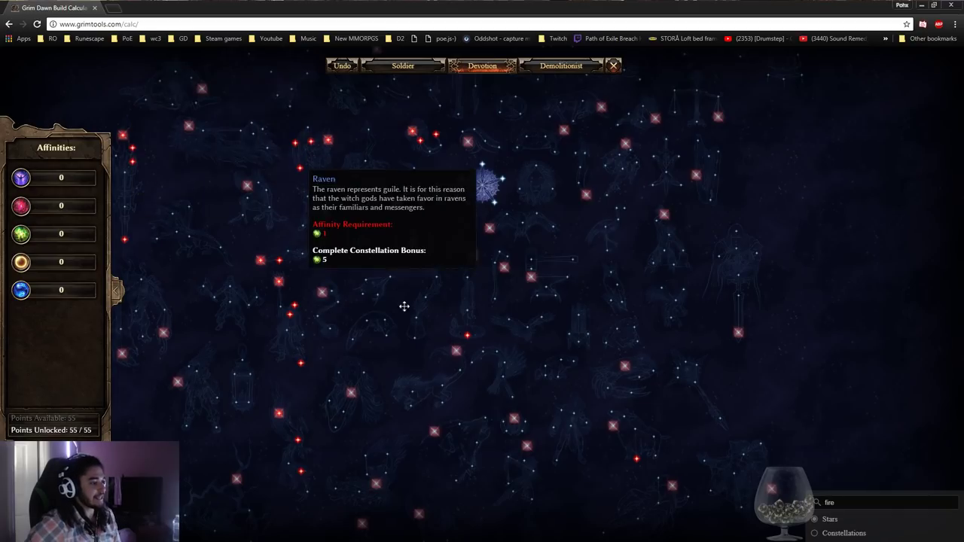
scroll(452, 267, "down", 2)
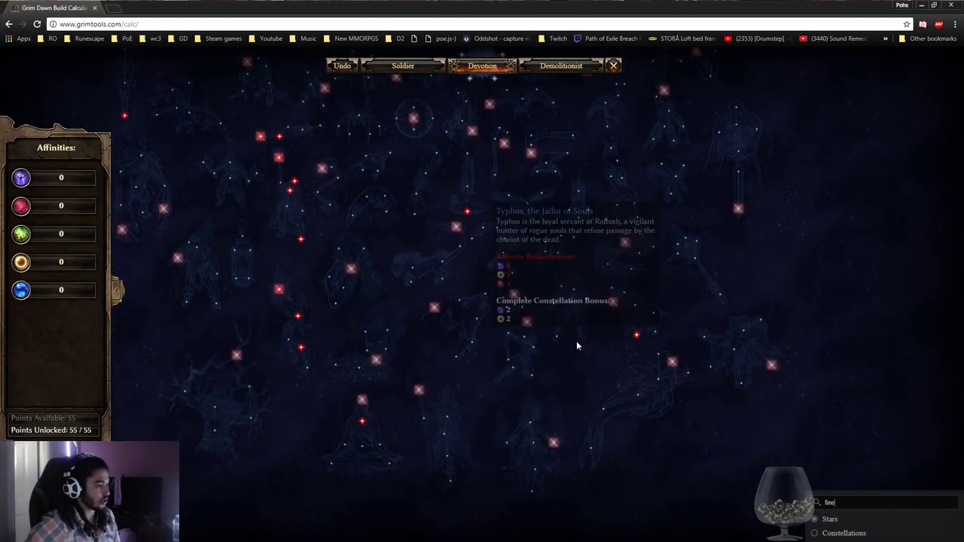
scroll(379, 337, "up", 3)
left_click_drag(315, 319, 558, 255)
scroll(431, 260, "up", 1)
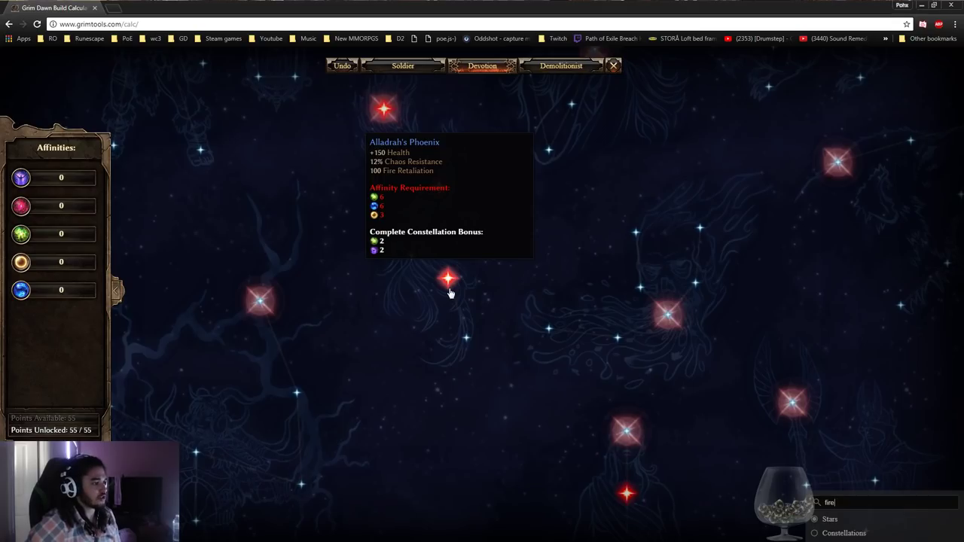
scroll(467, 275, "up", 1)
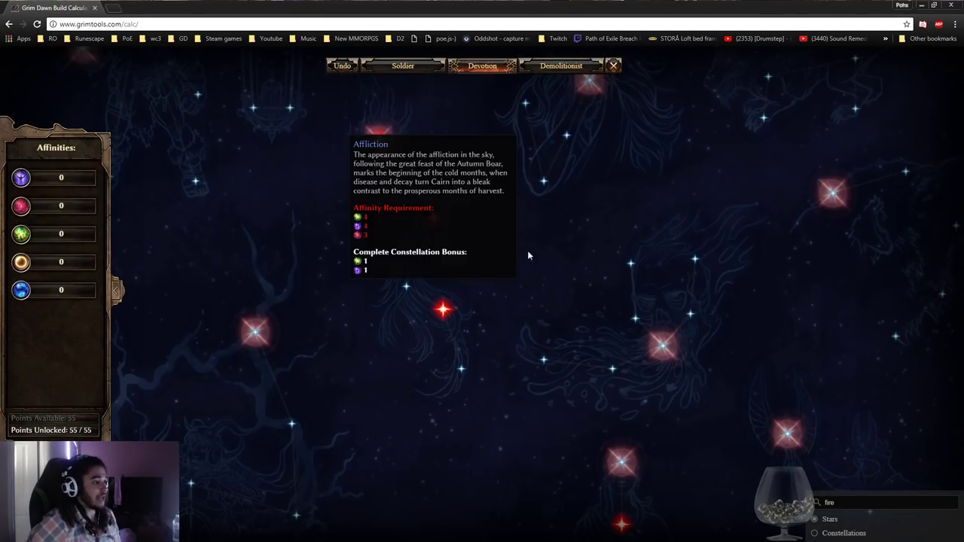
scroll(480, 284, "up", 5)
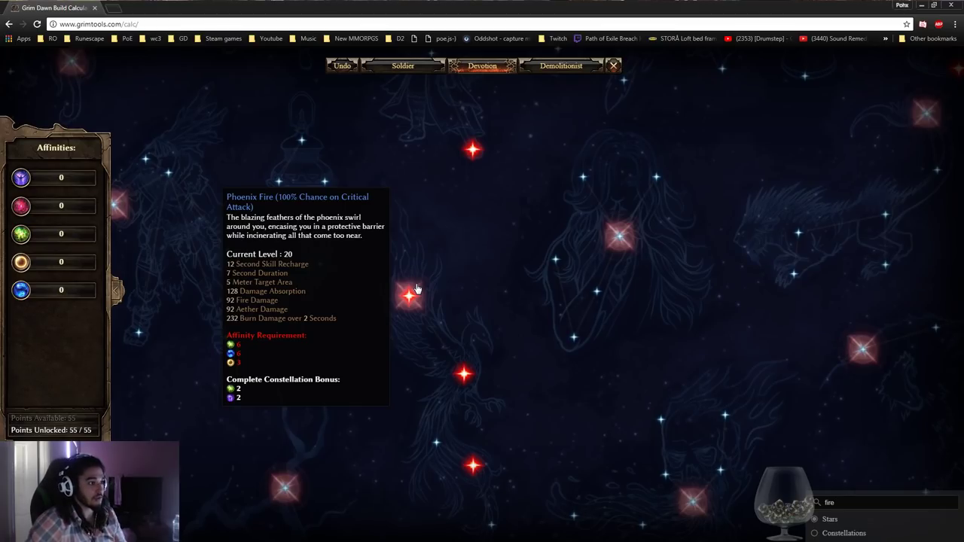
left_click_drag(541, 270, 442, 301)
- Switch from the Build Calculator to Grim Dawn, close the inventory and open the crafting window of the blacksmith Angrim
left_click_drag(482, 8, 548, 314)
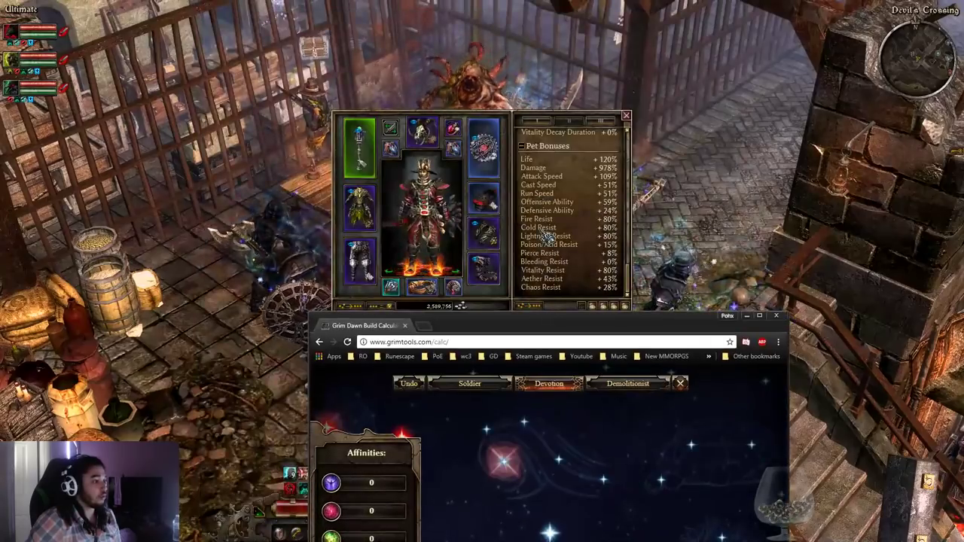
left_click(576, 217)
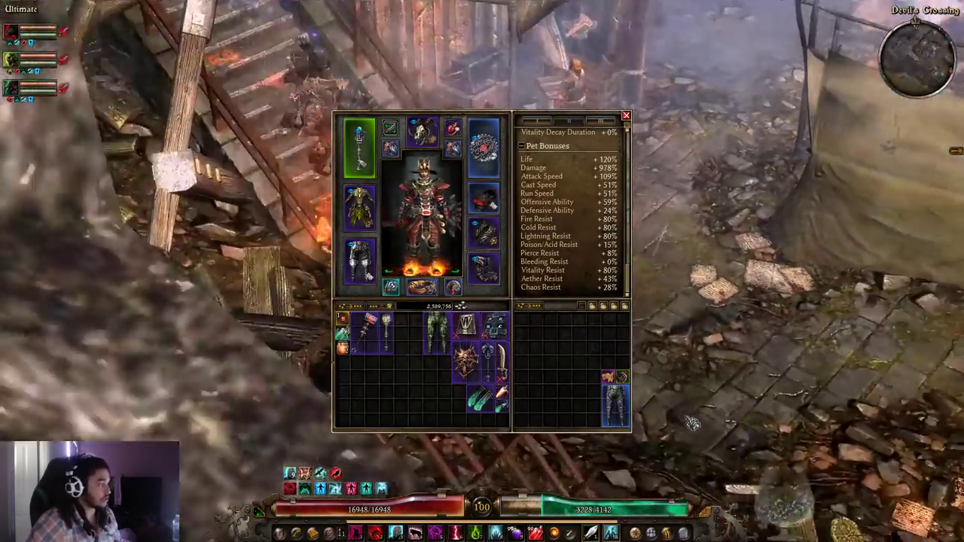
key("i")
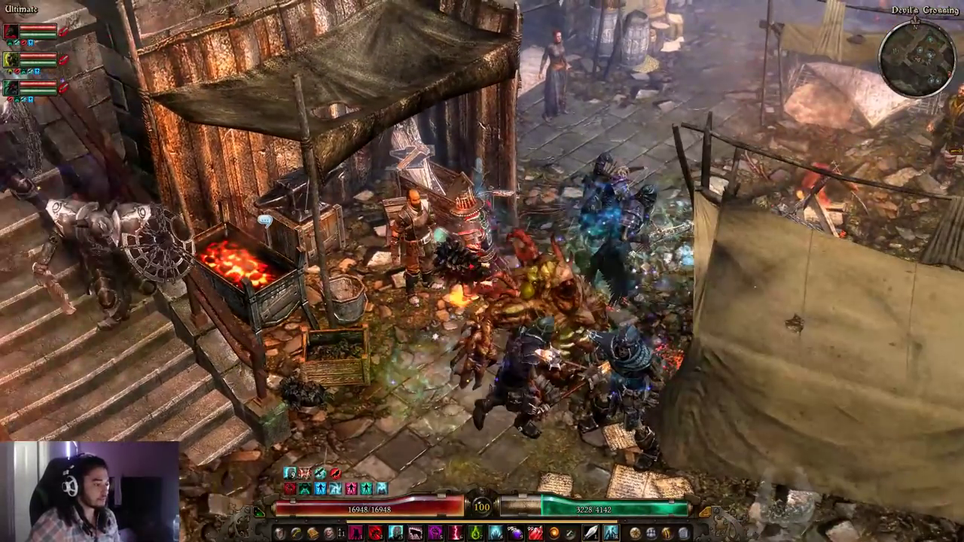
left_click(413, 240)
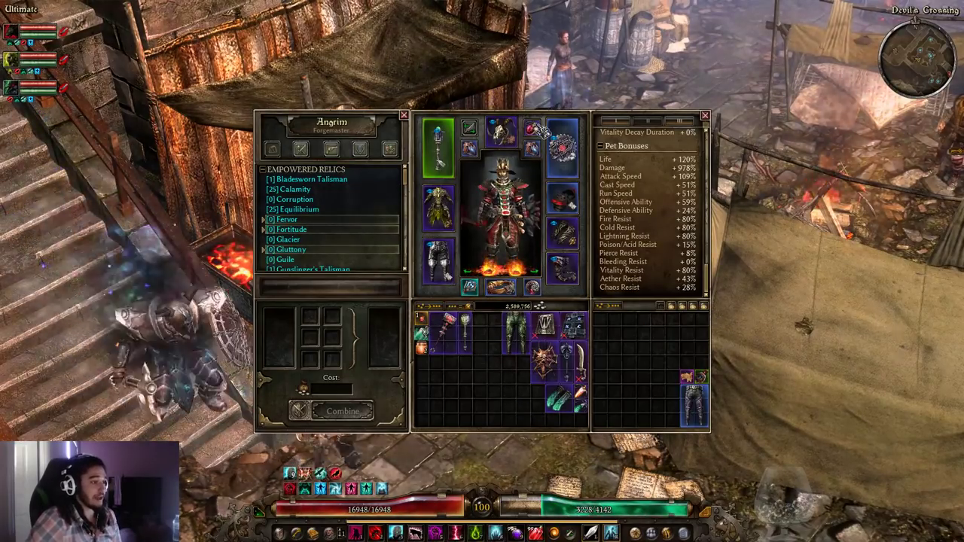
- Examine the equipped amulet and browse the blacksmith's empowered and transcendent relic recipes
mouse_move(530, 134)
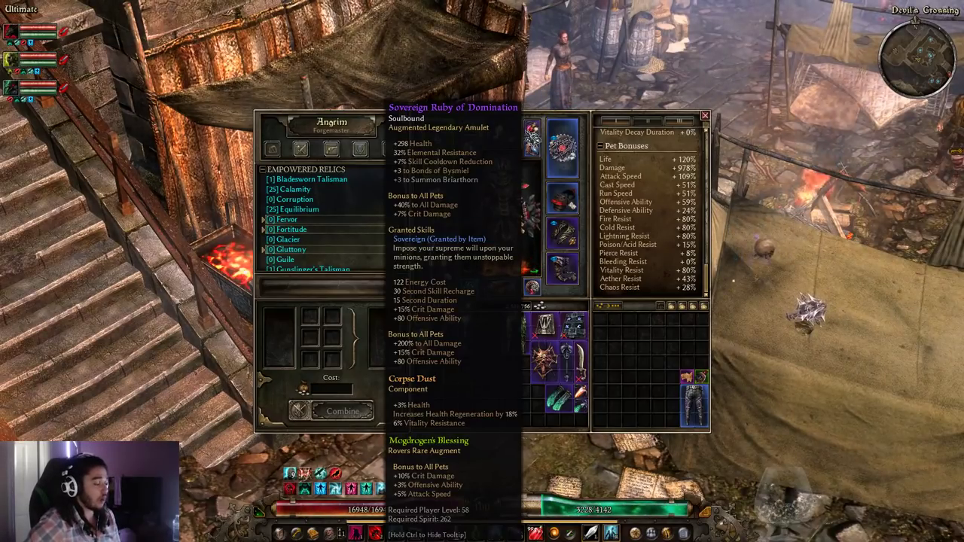
mouse_move(371, 186)
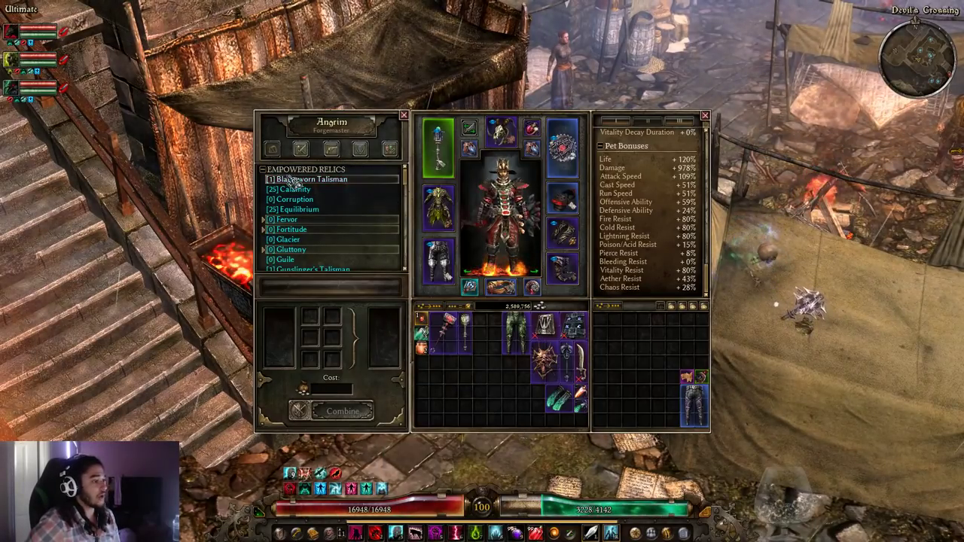
scroll(356, 205, "down", 3)
scroll(356, 205, "down", 6)
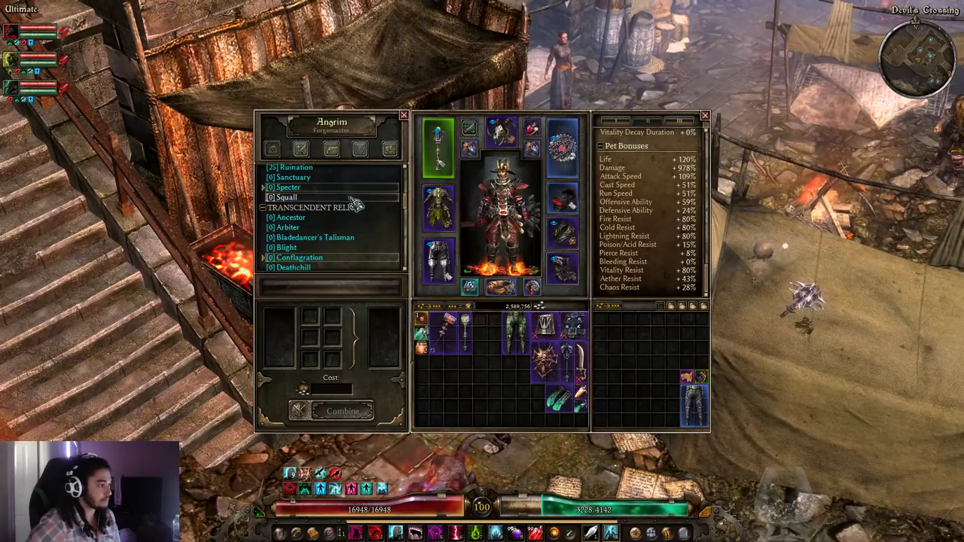
scroll(344, 219, "up", 6)
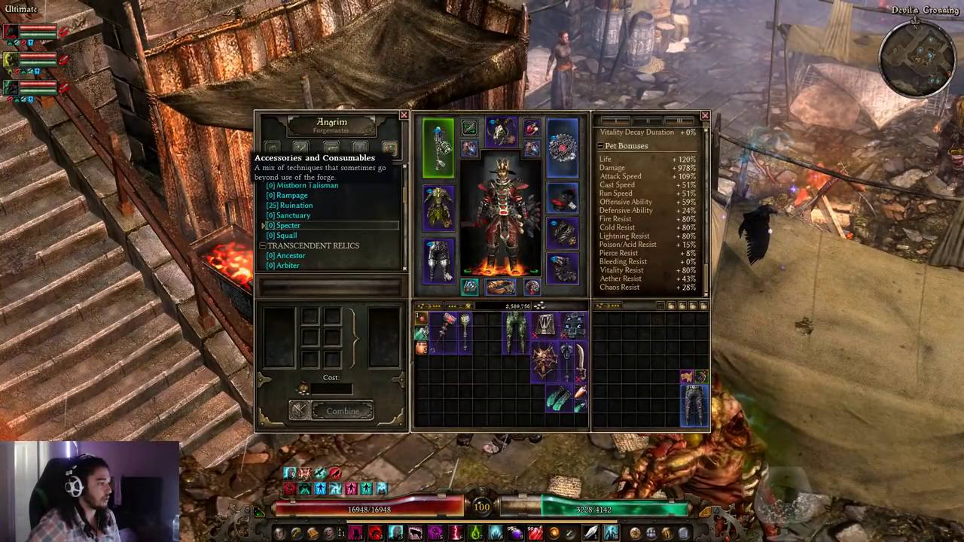
- Browse the Accessories and Consumables recipes down to the components and select Searing Ember to read its fire conversion bonus
left_click(389, 148)
scroll(334, 216, "down", 3)
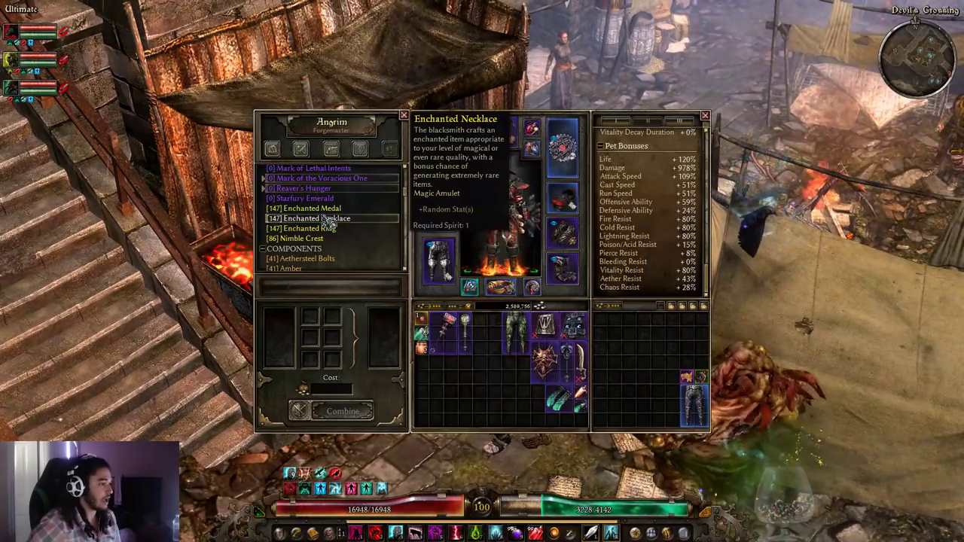
scroll(326, 235, "down", 5)
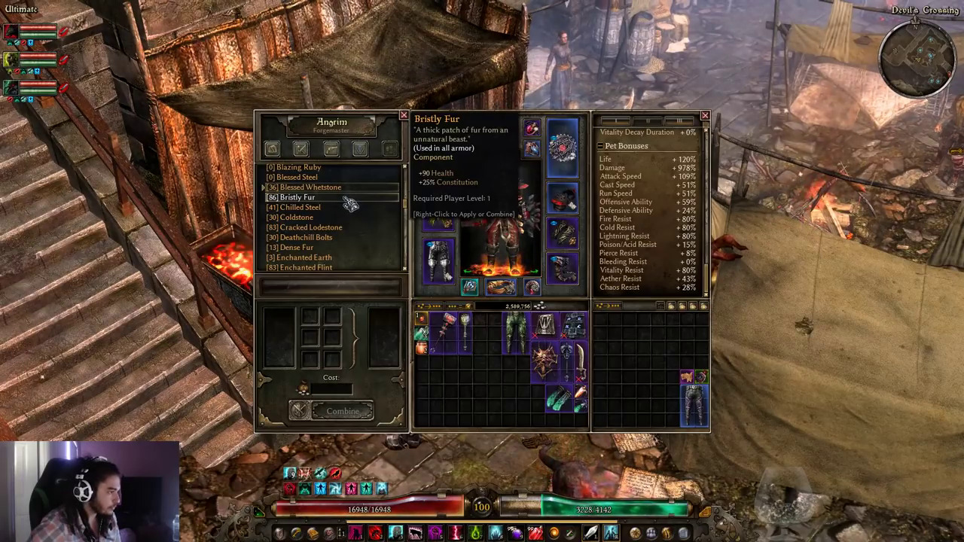
scroll(339, 234, "down", 6)
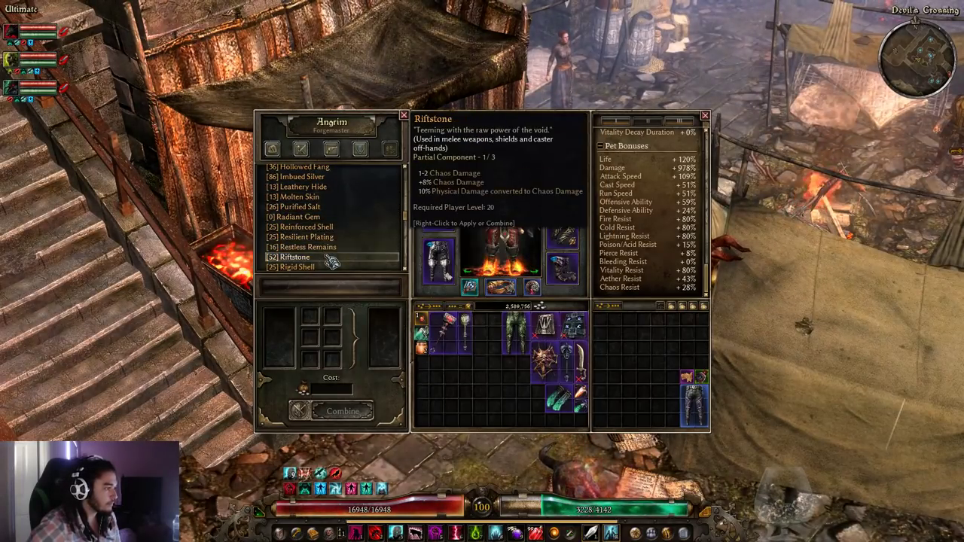
scroll(413, 273, "down", 4)
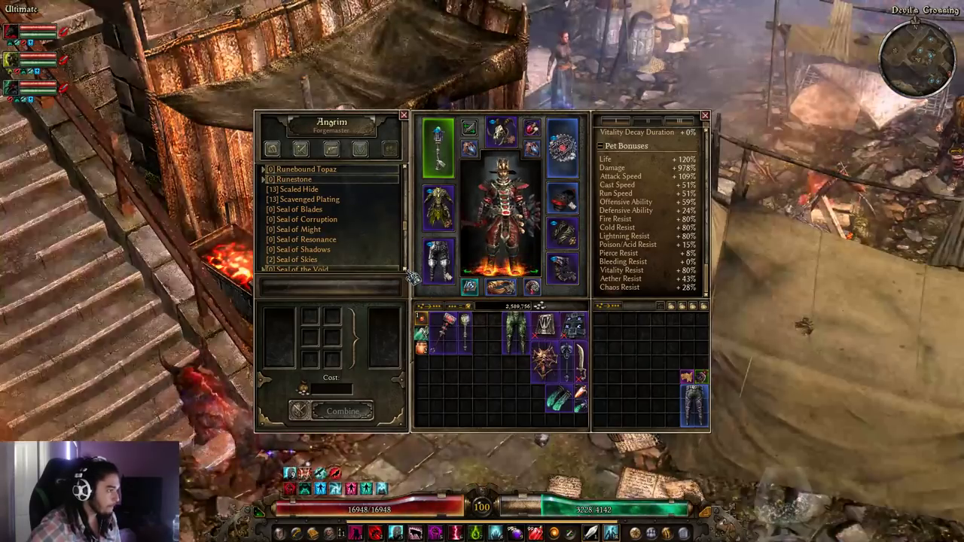
scroll(413, 273, "down", 3)
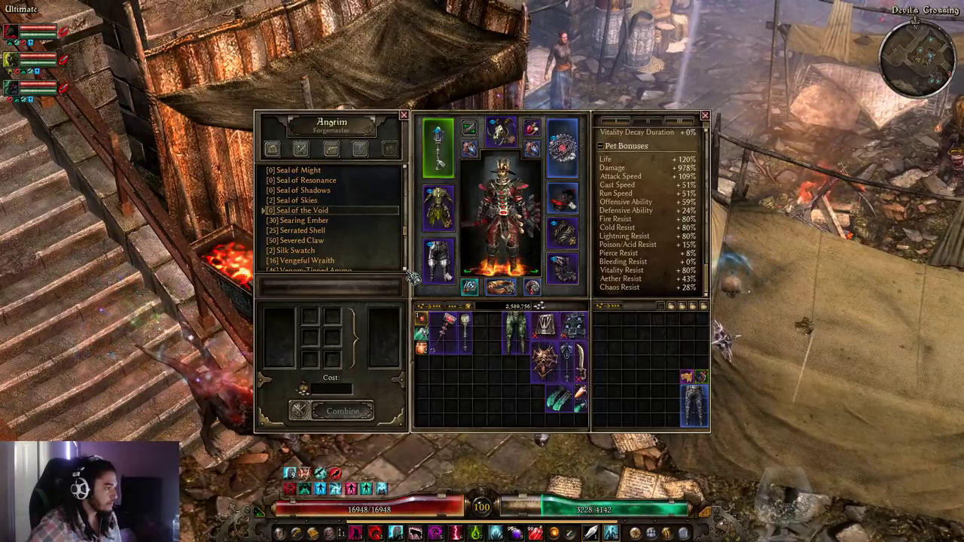
left_click(329, 226)
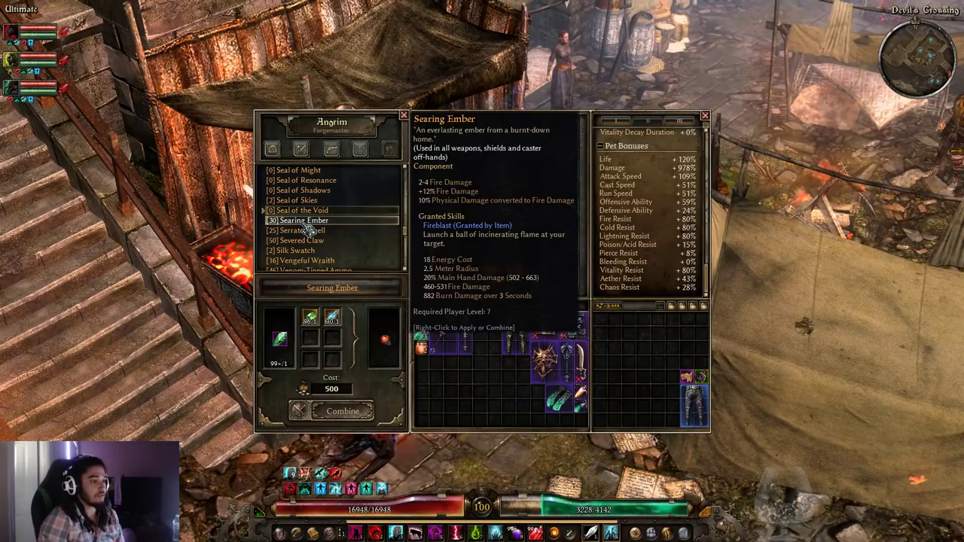
- Return to the main character stats and examine the details of Physique and Defensive Ability
scroll(646, 170, "up", 10)
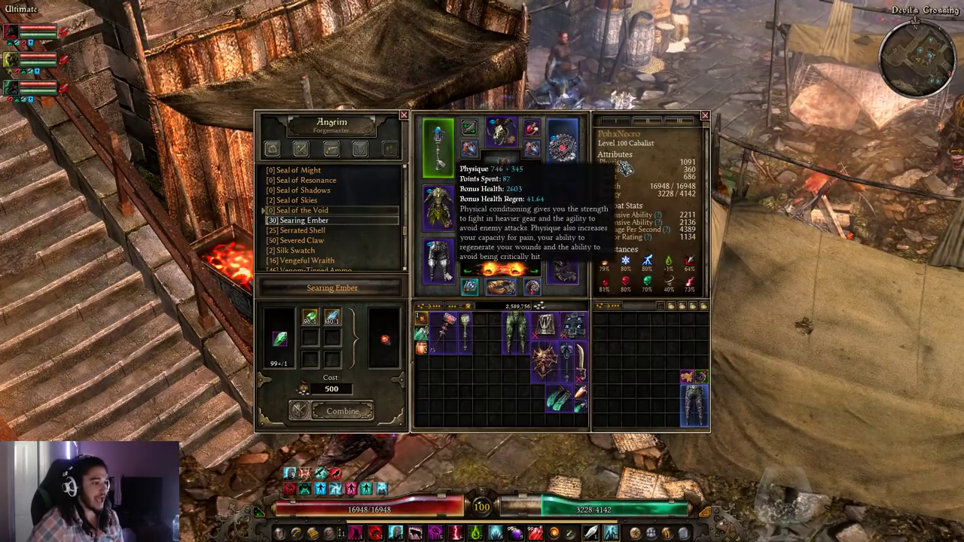
mouse_move(619, 180)
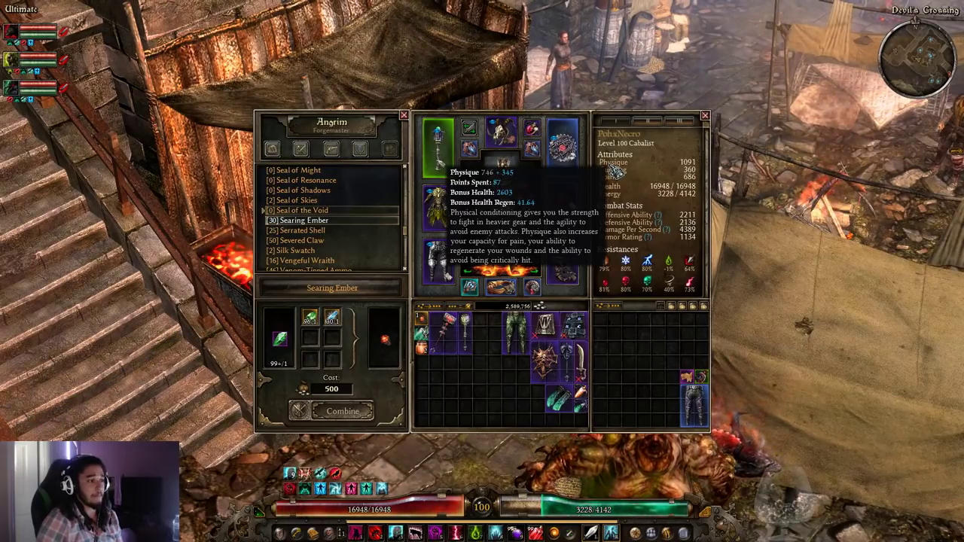
mouse_move(602, 226)
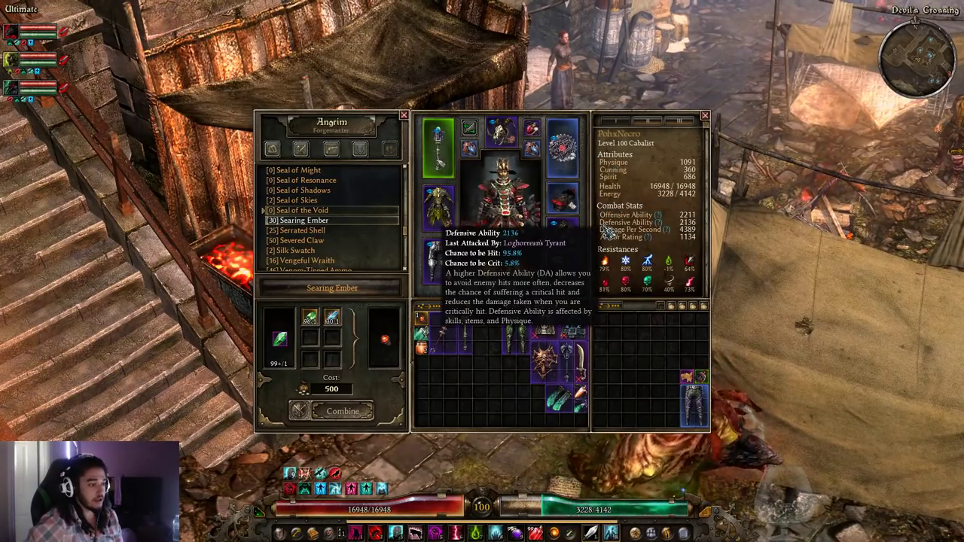